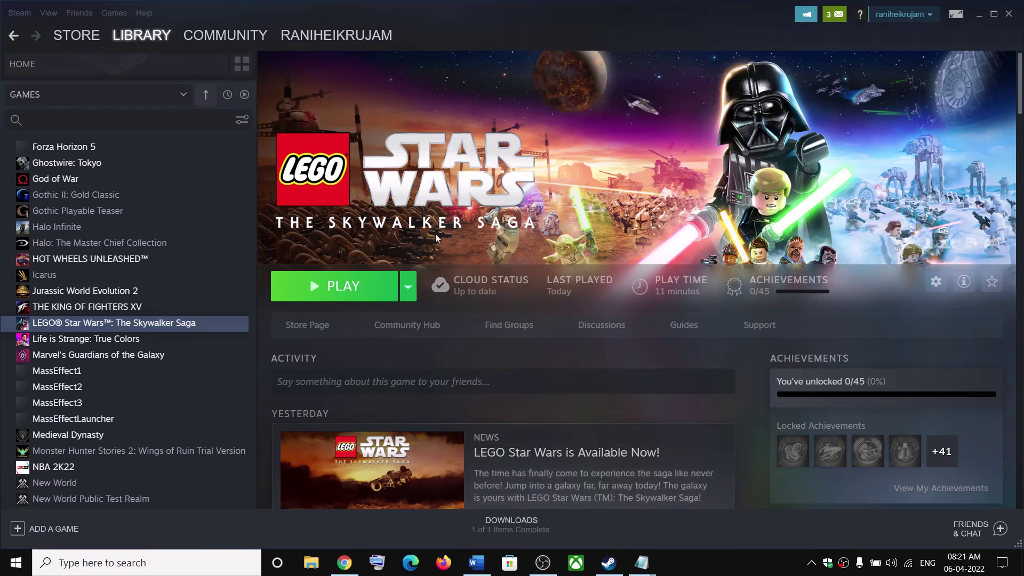
Step: Highlight 'Run the game on dedicated graphics card' in the Word notes, then minimize Word
click(476, 562)
drag(159, 333, 733, 337)
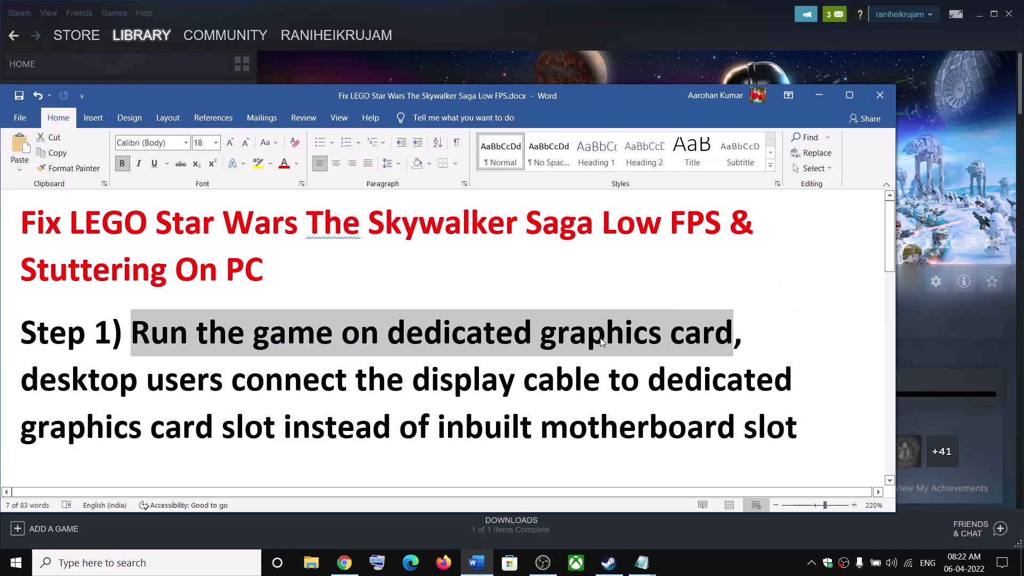
click(477, 563)
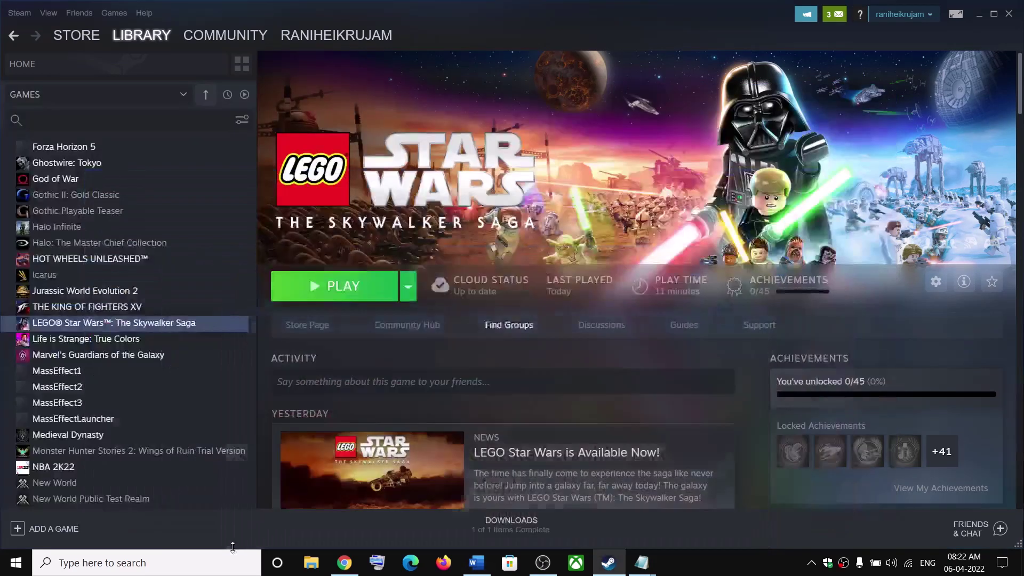
Step: Open Windows Graphics settings through a 'graph' system search
click(228, 565)
text(graphi)
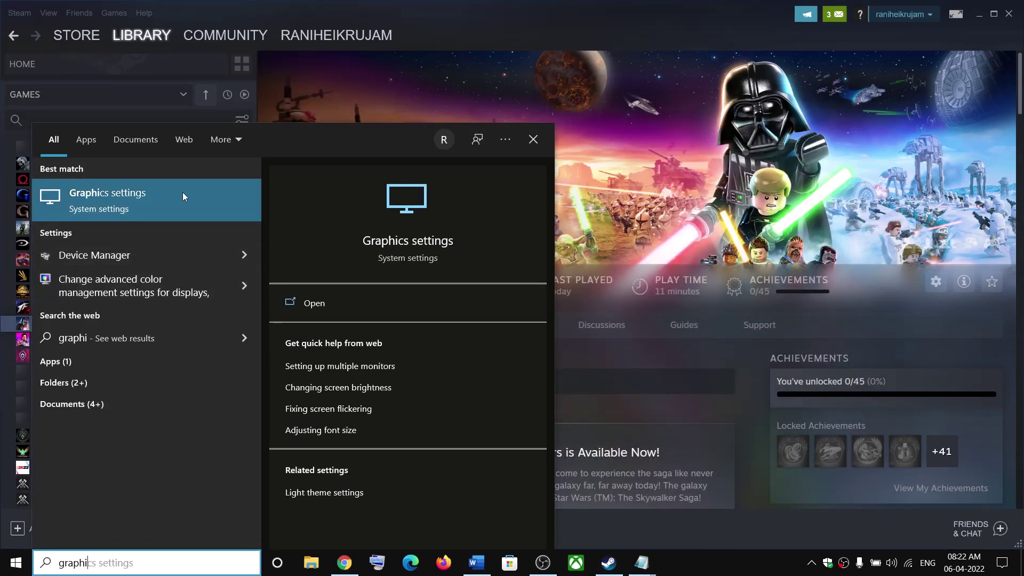
click(140, 193)
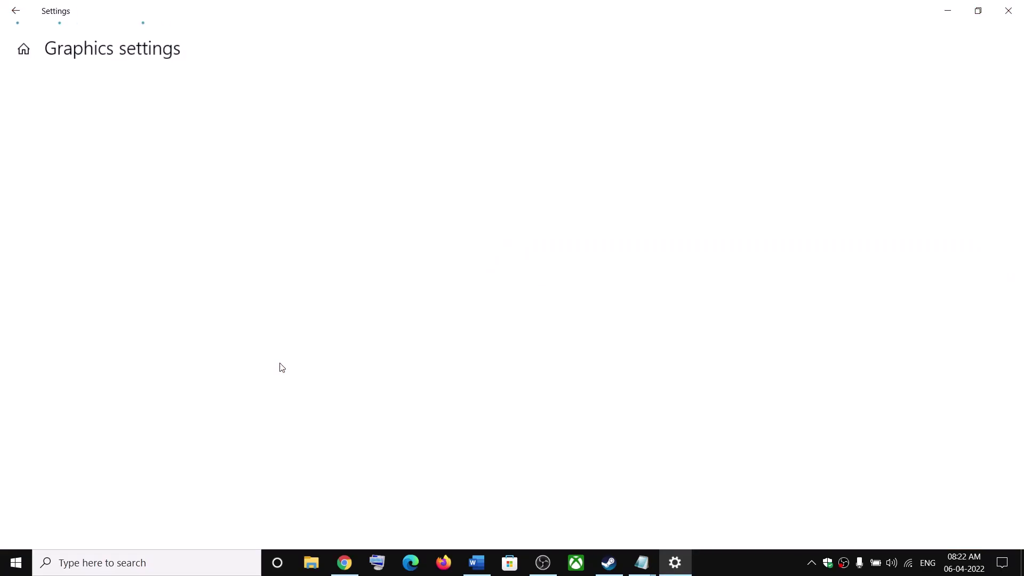
Step: Browse for the game executable, first checking C:\Program Files (x86)\Steam\steamapps\common
click(37, 315)
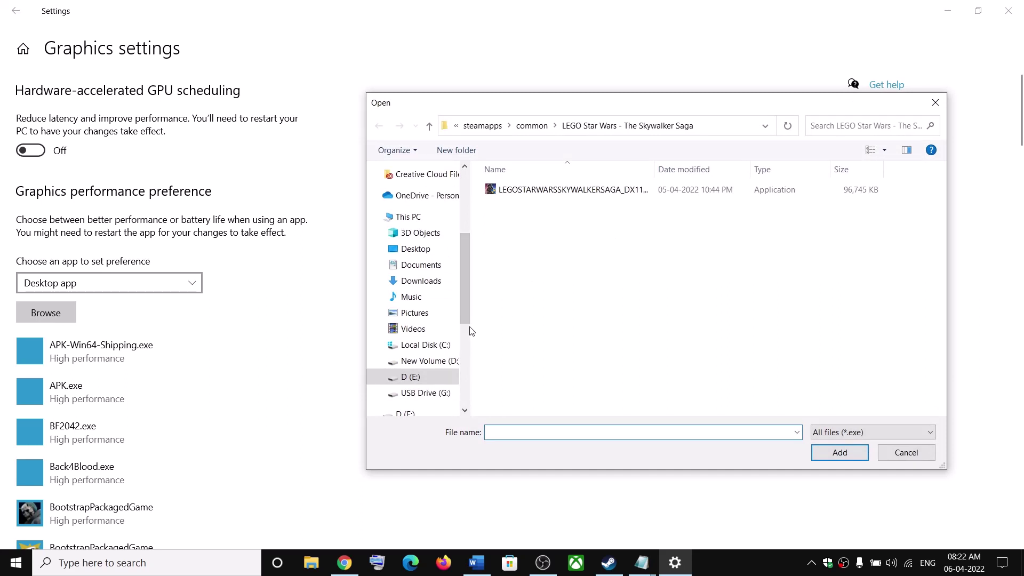
click(424, 347)
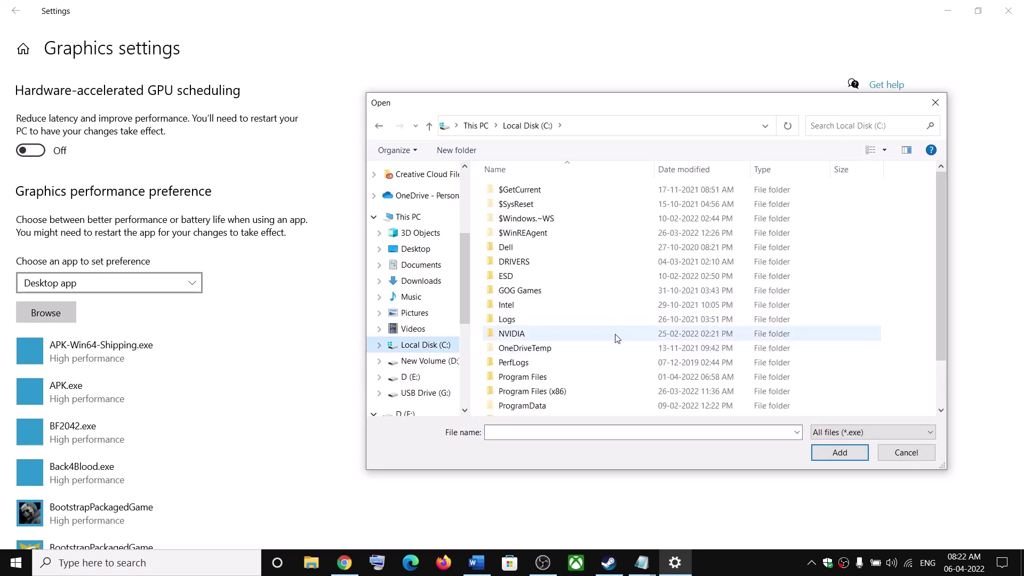
scroll(600, 353, down, 1)
click(567, 338)
double_click(566, 341)
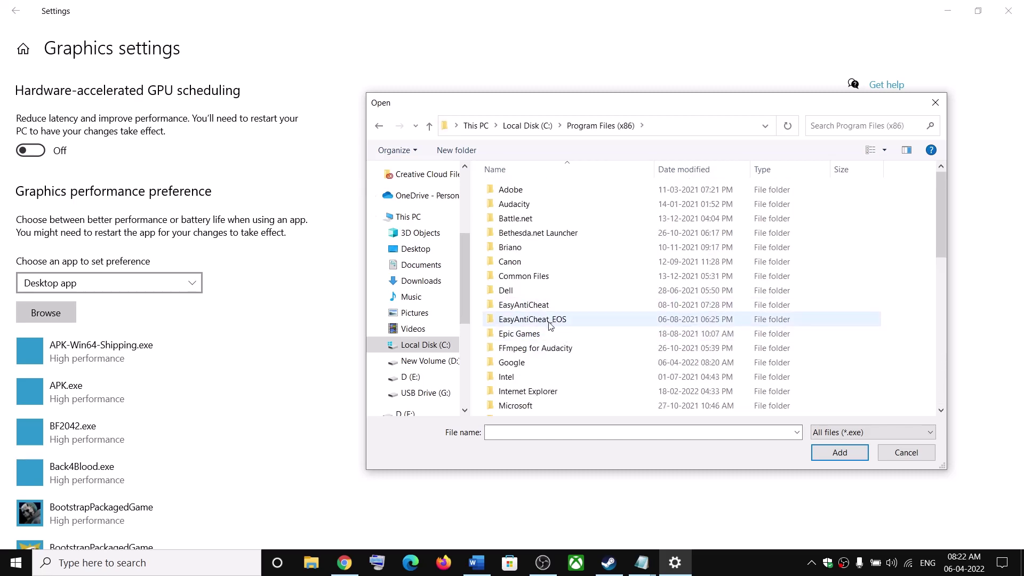
scroll(554, 354, down, 5)
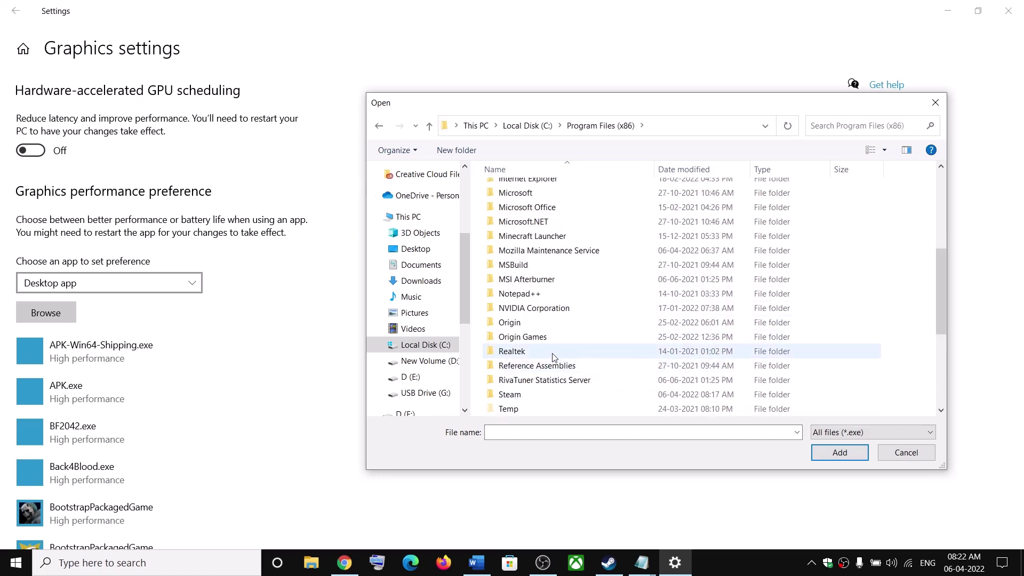
double_click(533, 395)
scroll(558, 242, down, 3)
double_click(531, 294)
double_click(534, 192)
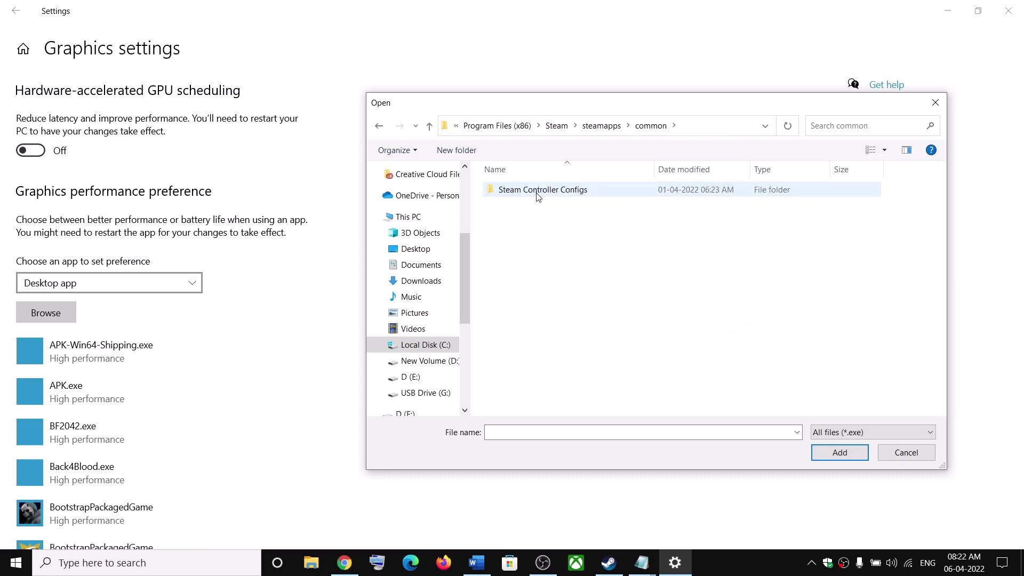
Step: Add LEGOSTARWARSSKYWALKERSAGA_DX11.exe from D:\SteamLibrary\steamapps\common\LEGO Star Wars - The Skywalker Saga
click(414, 378)
double_click(904, 205)
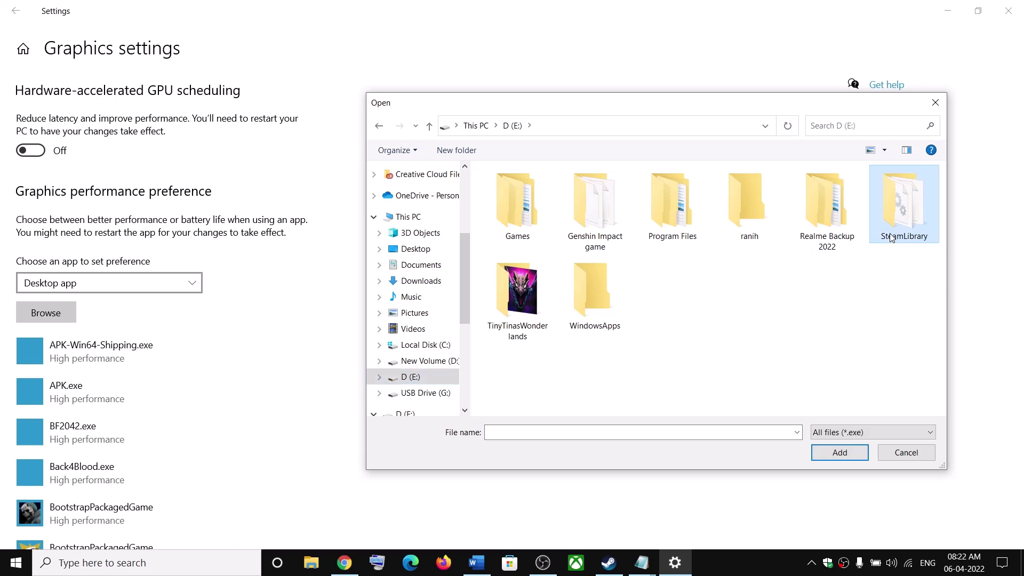
click(524, 191)
double_click(525, 190)
double_click(520, 190)
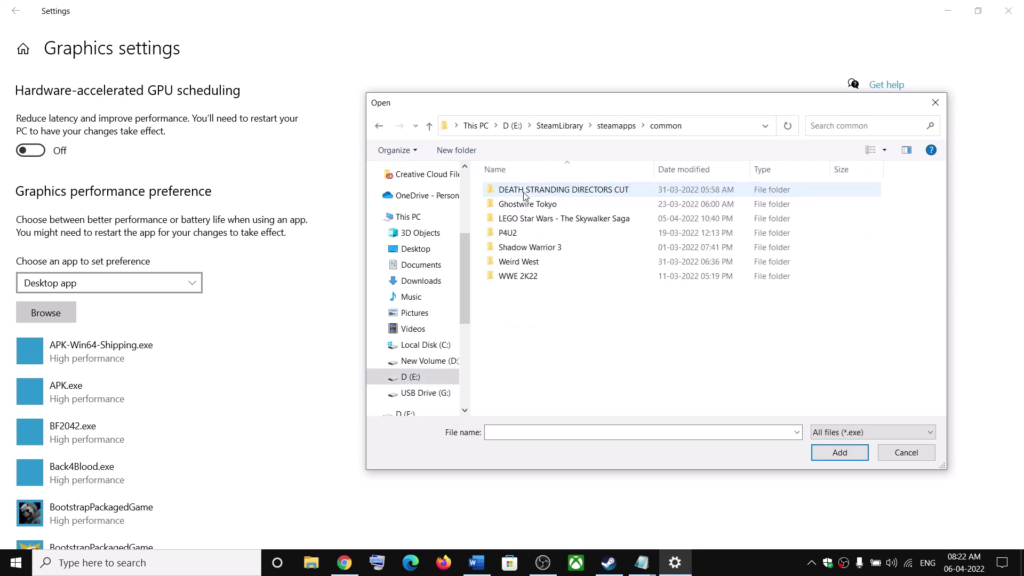
click(607, 223)
double_click(530, 222)
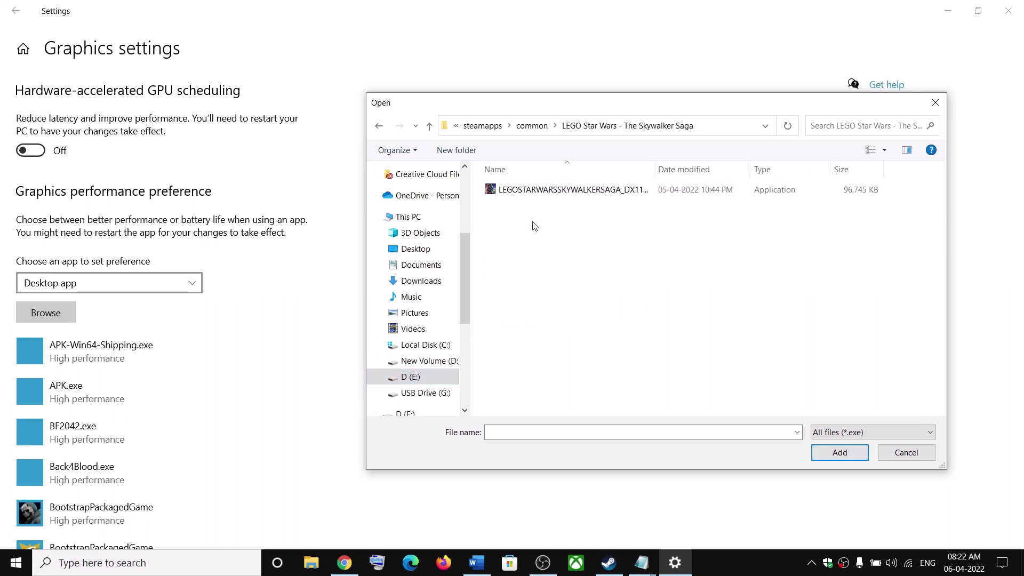
click(640, 190)
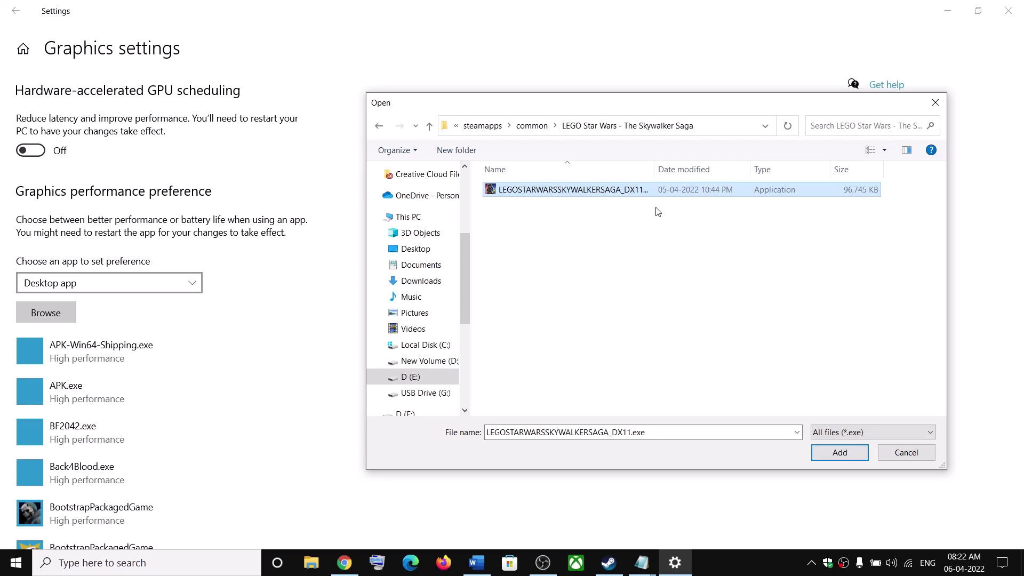
click(839, 452)
Step: Save High performance (GeForce GTX 1050) for the LEGO Star Wars entry and close Settings
scroll(277, 406, down, 4)
scroll(245, 425, down, 7)
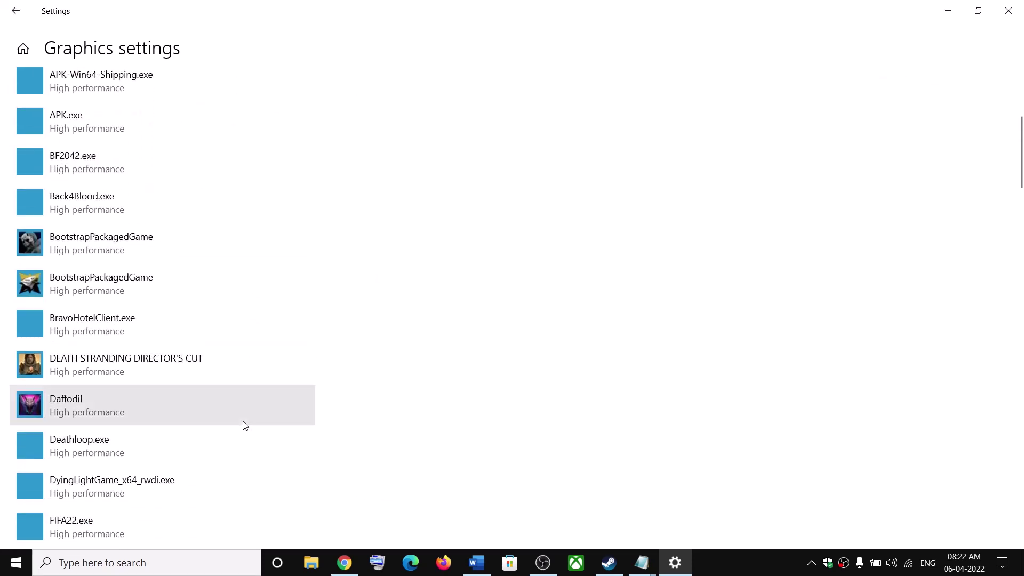
scroll(241, 420, down, 7)
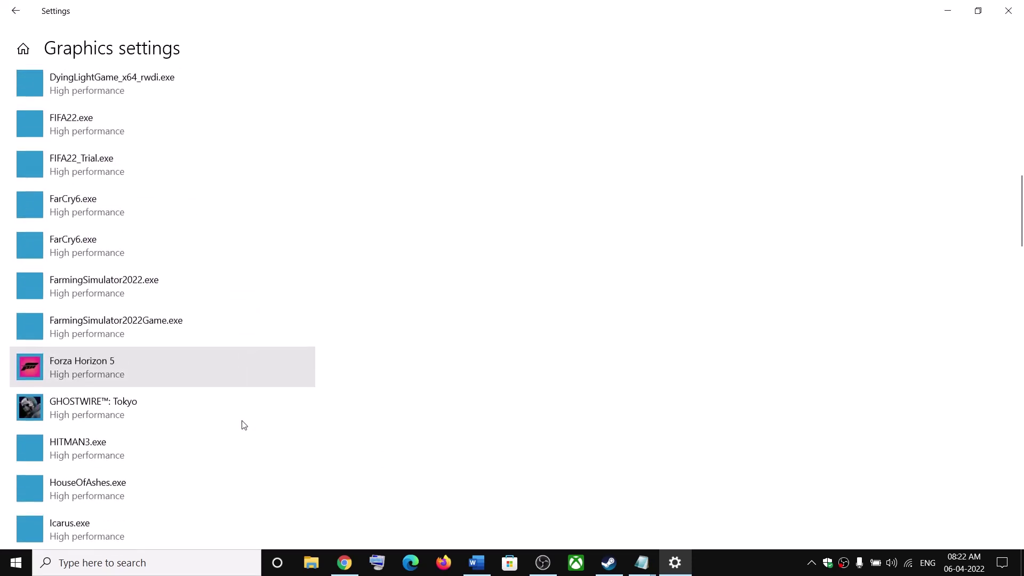
click(112, 401)
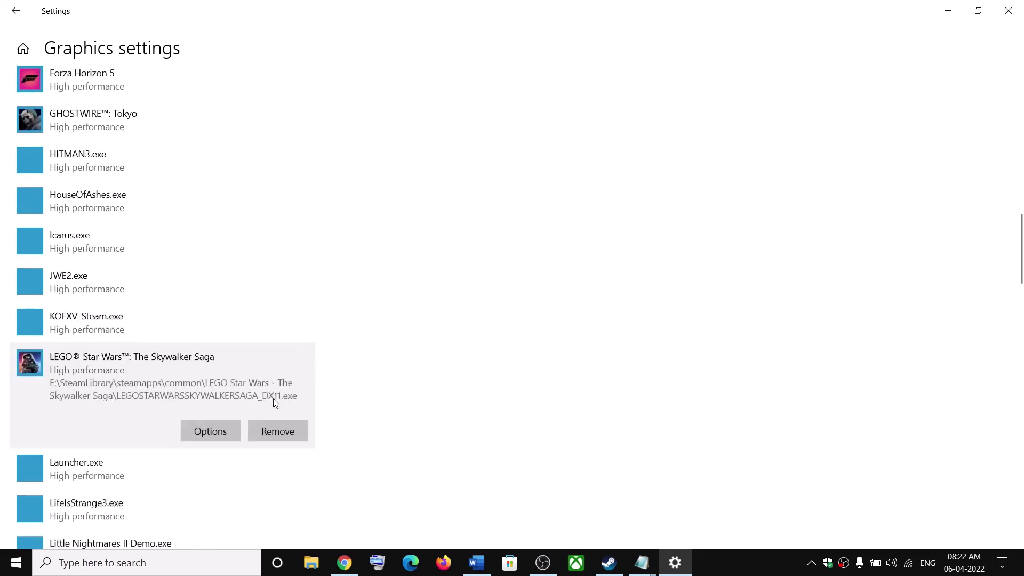
scroll(101, 319, down, 3)
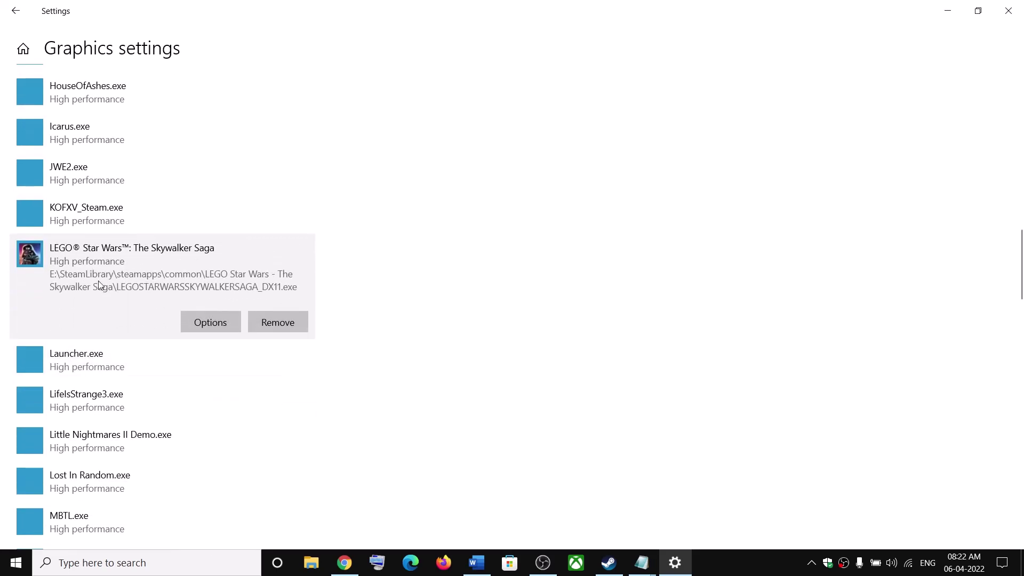
click(202, 322)
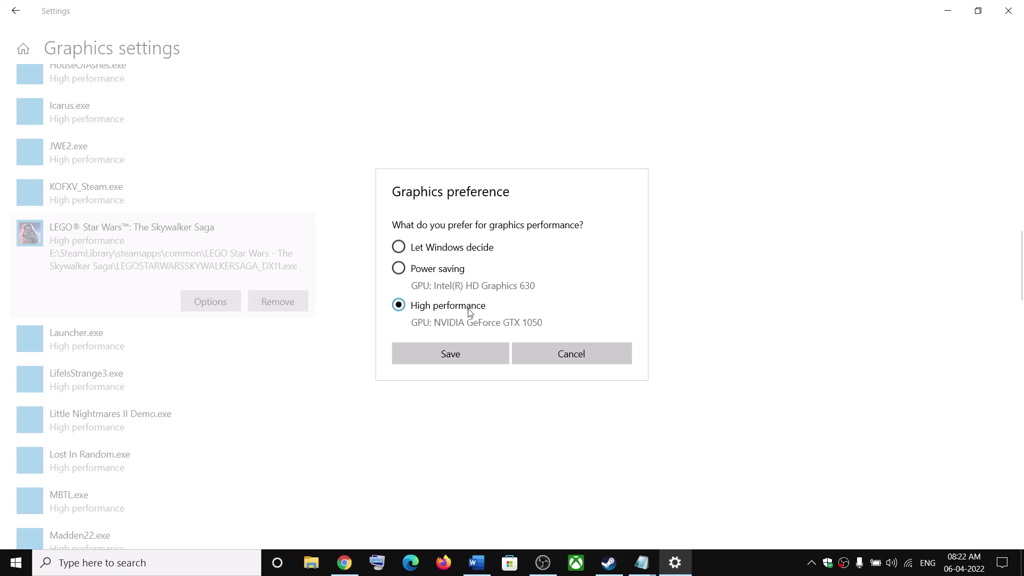
click(451, 354)
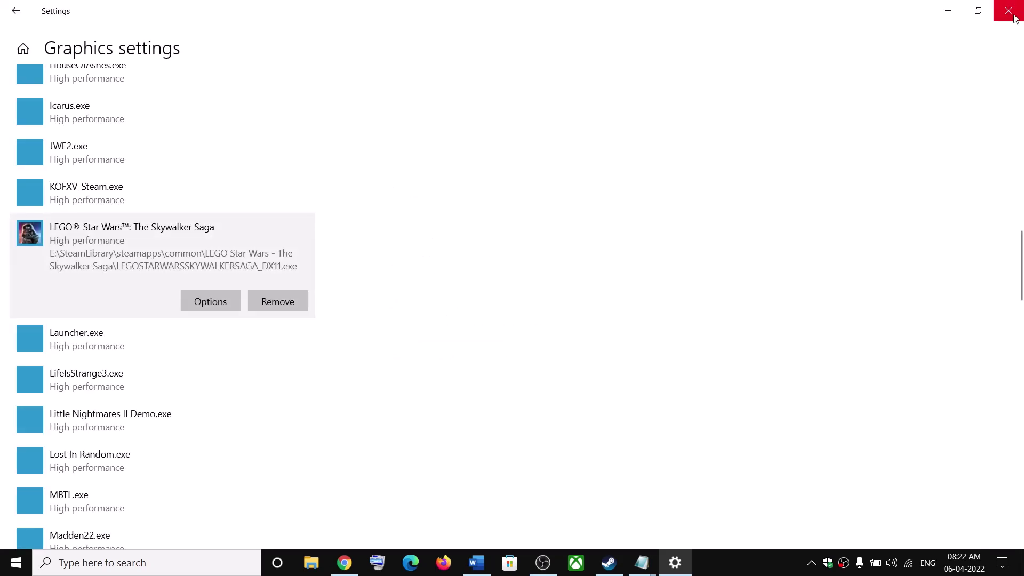
click(1013, 12)
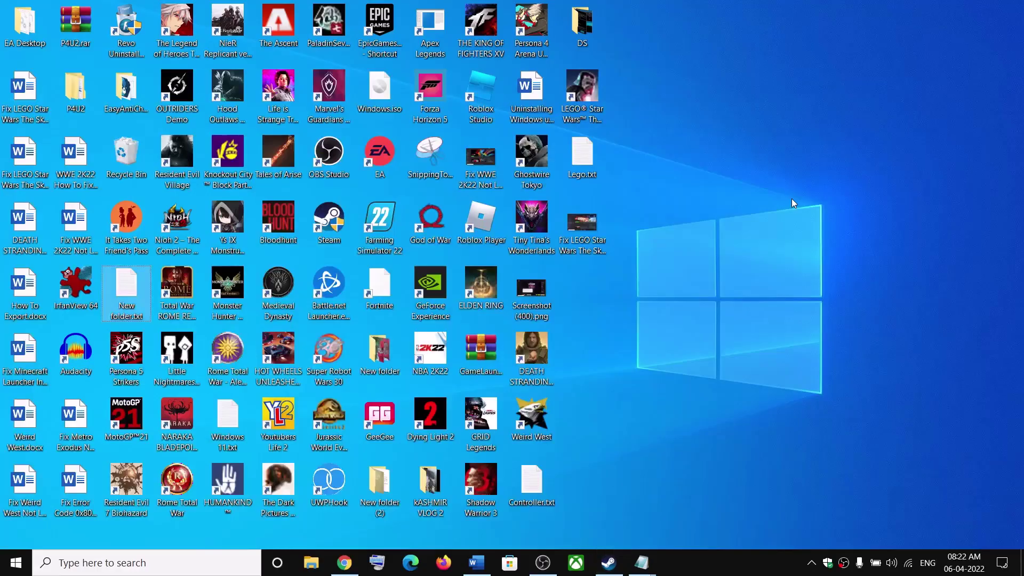
Step: Launch NVIDIA Control Panel from the desktop context menu and go to Manage 3D settings
right_click(708, 257)
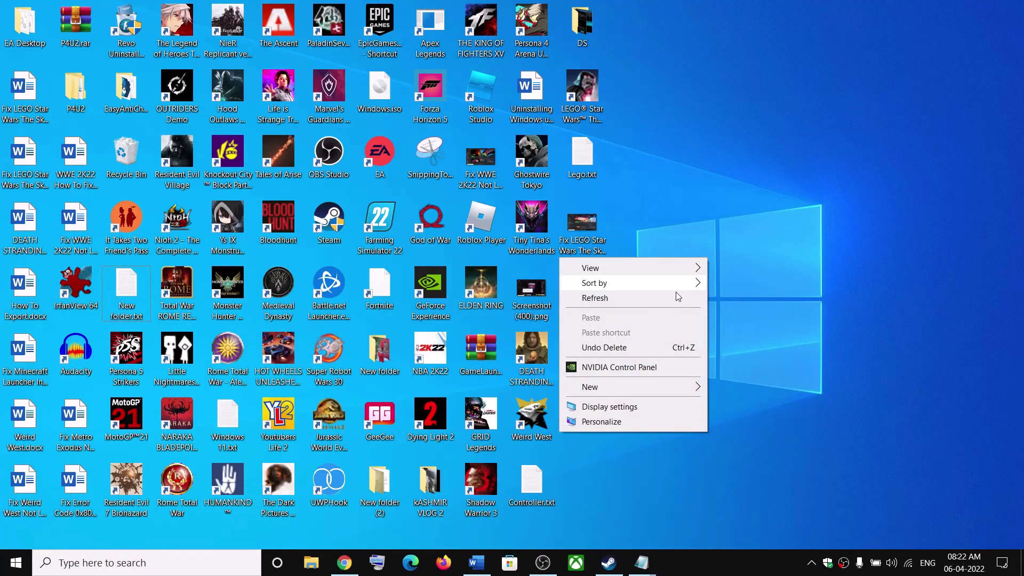
click(611, 368)
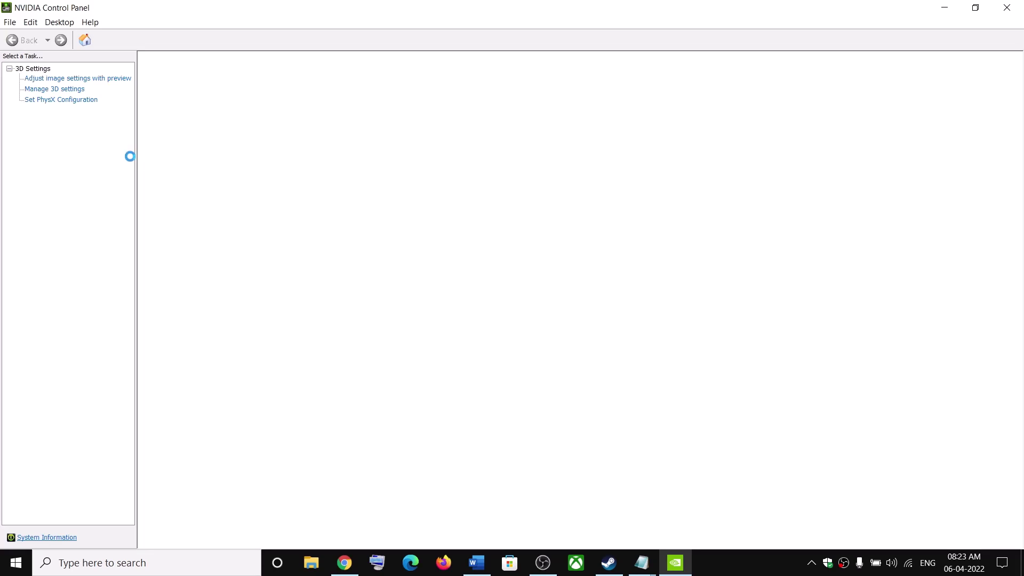
click(56, 89)
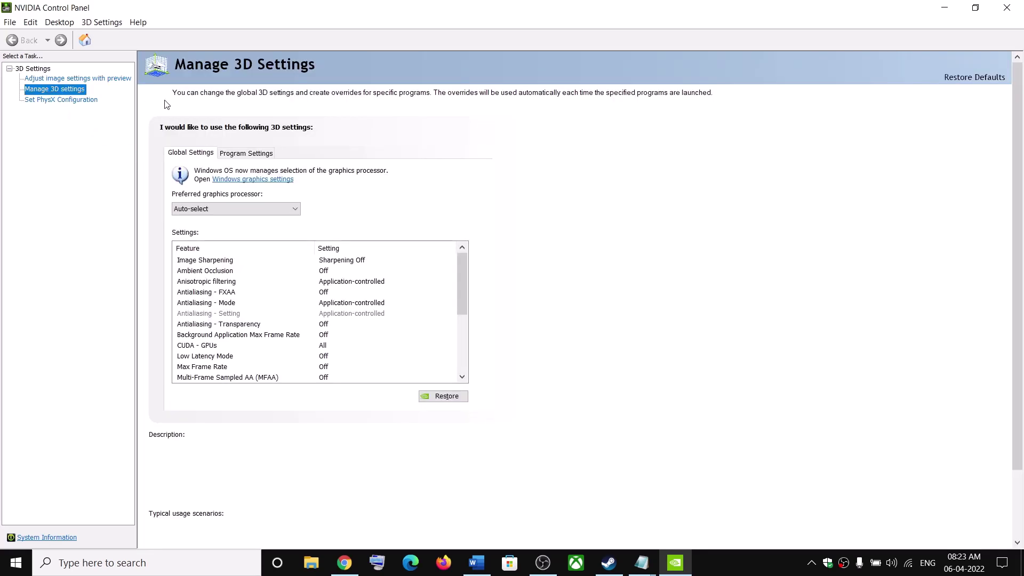
Step: Add LEGO Star Wars: The Skywalker Saga's DX11 executable under Program Settings
click(259, 154)
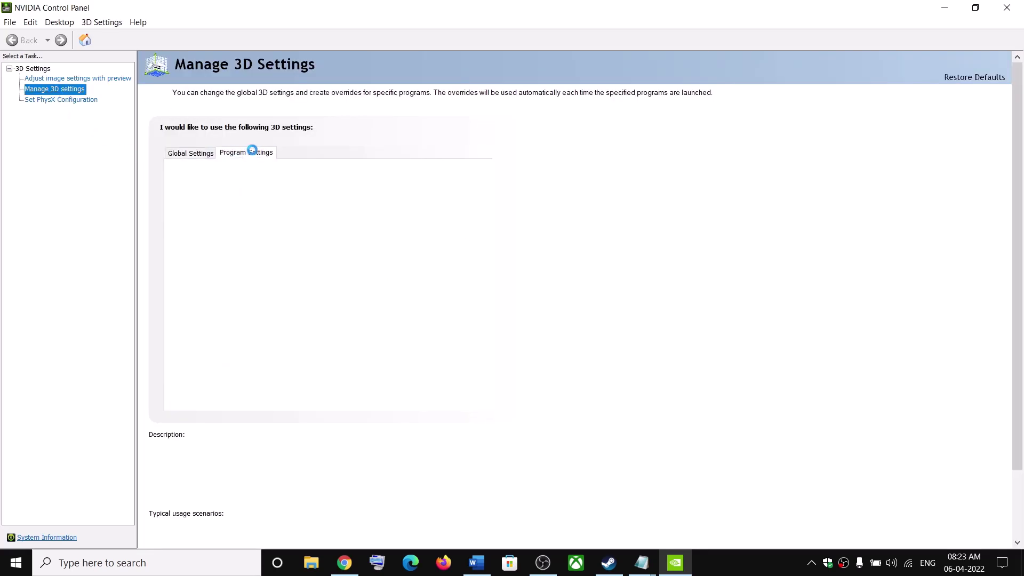
click(341, 213)
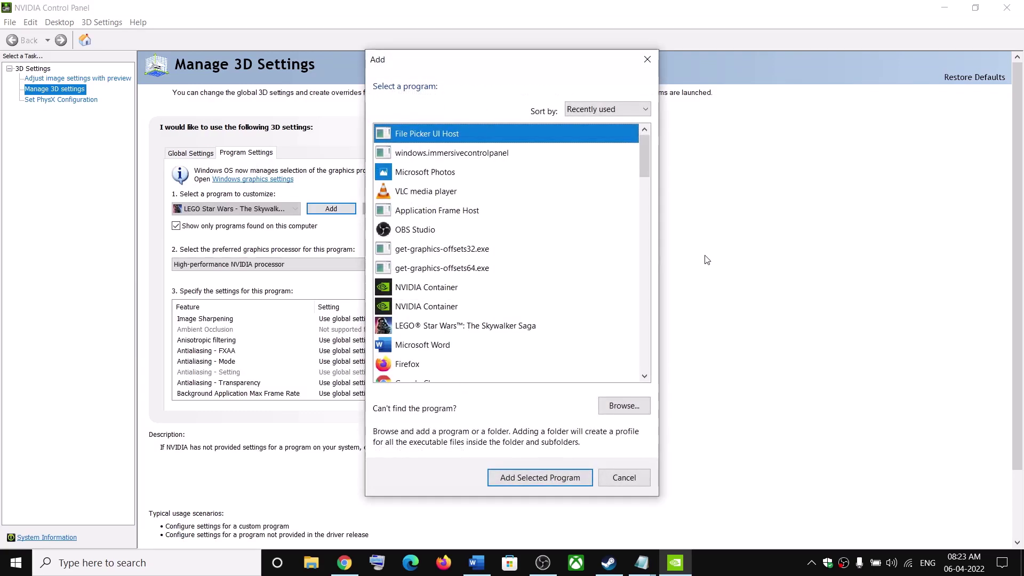
click(491, 326)
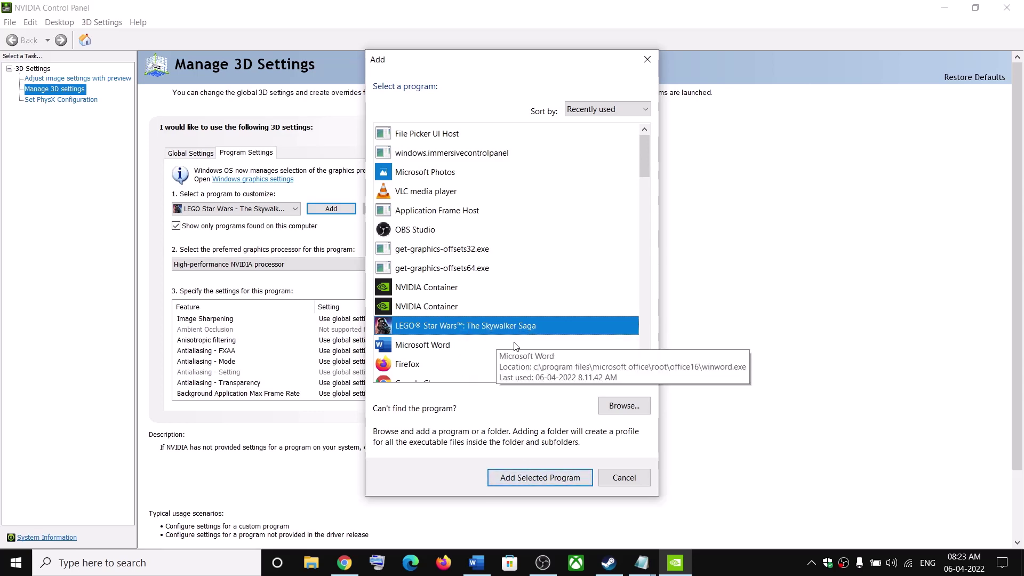
click(625, 406)
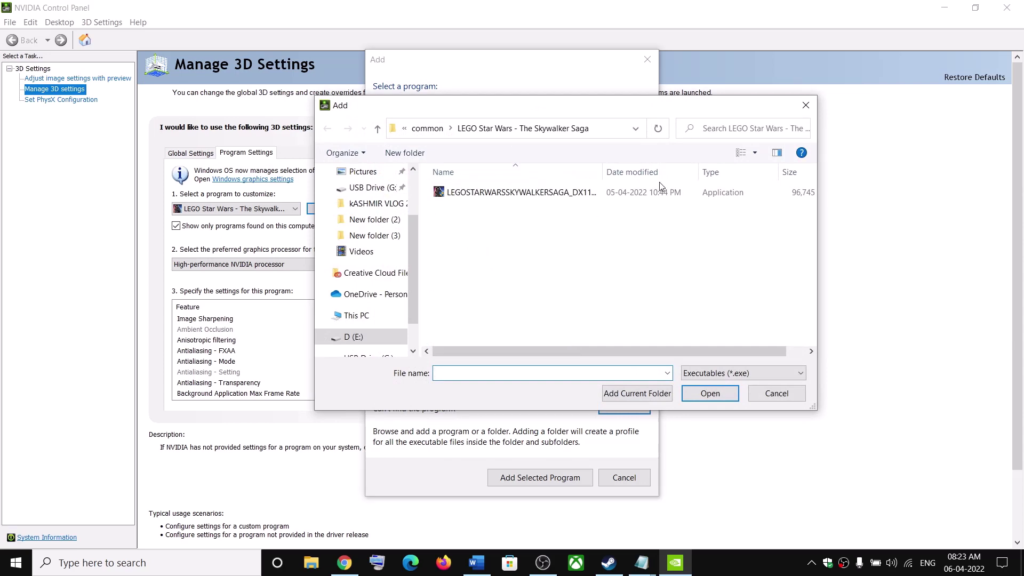
click(505, 195)
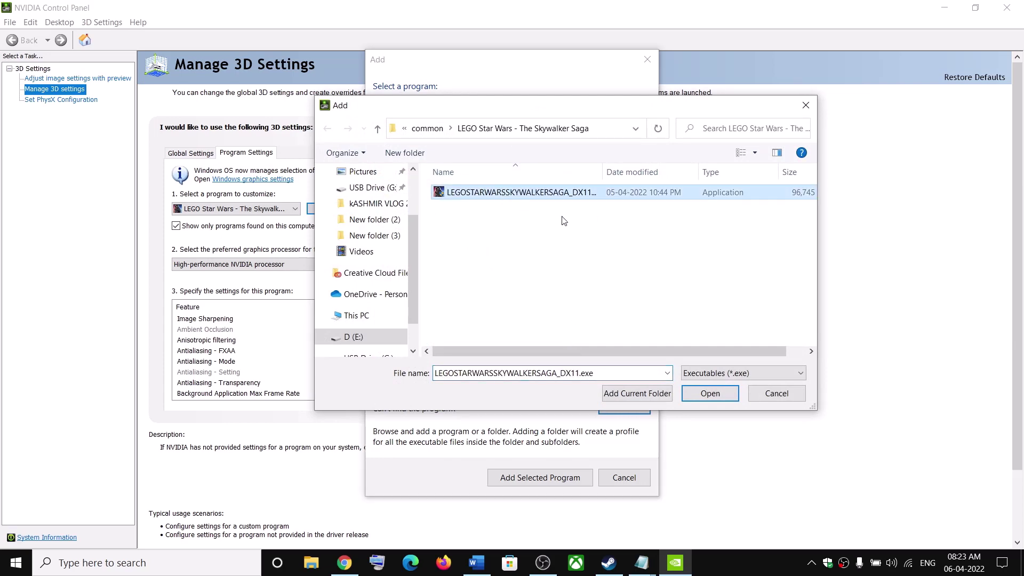
click(697, 388)
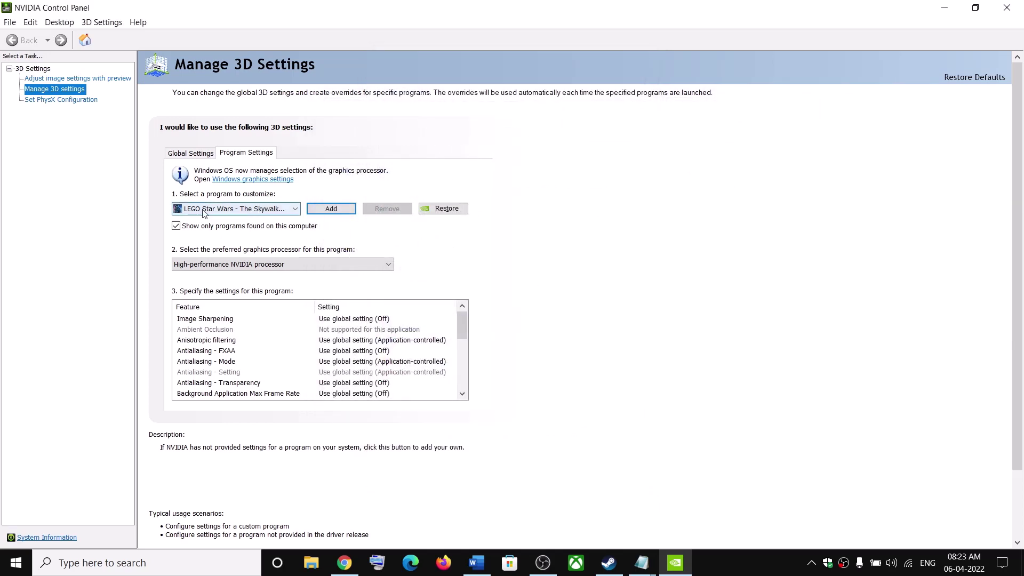
Step: Set its preferred graphics processor to High-performance NVIDIA processor, then return to the Word notes
click(390, 266)
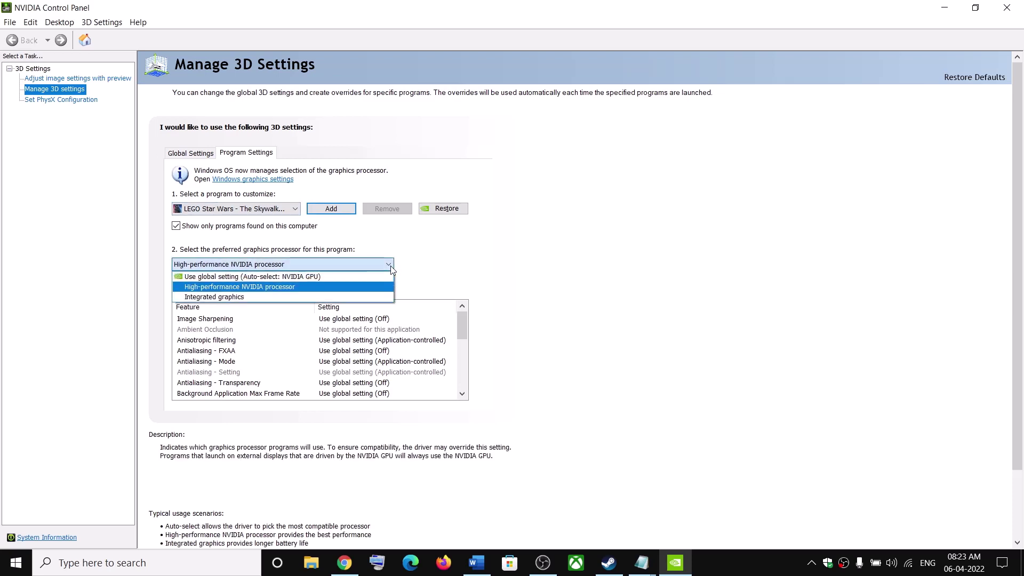
click(249, 287)
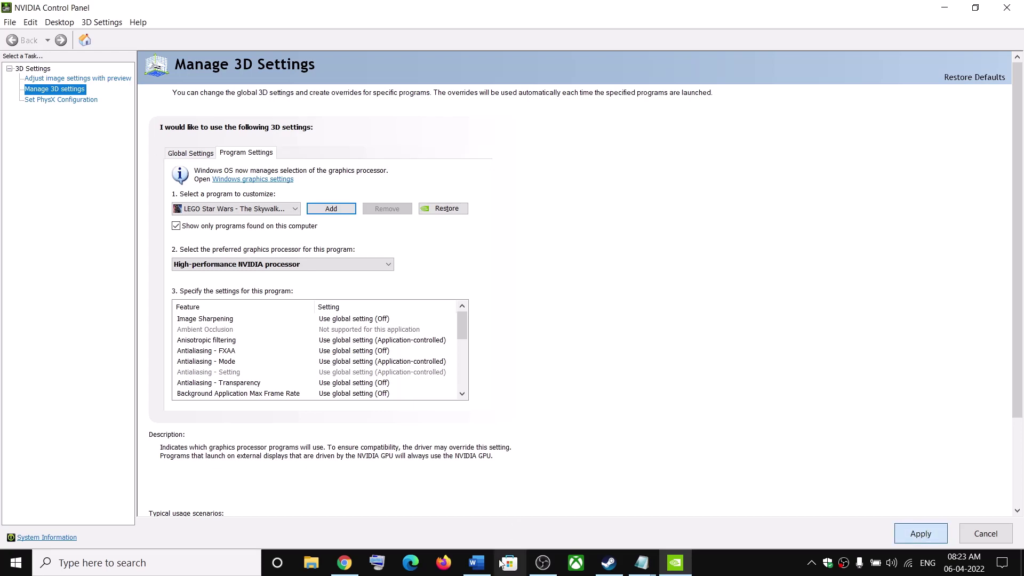
click(476, 563)
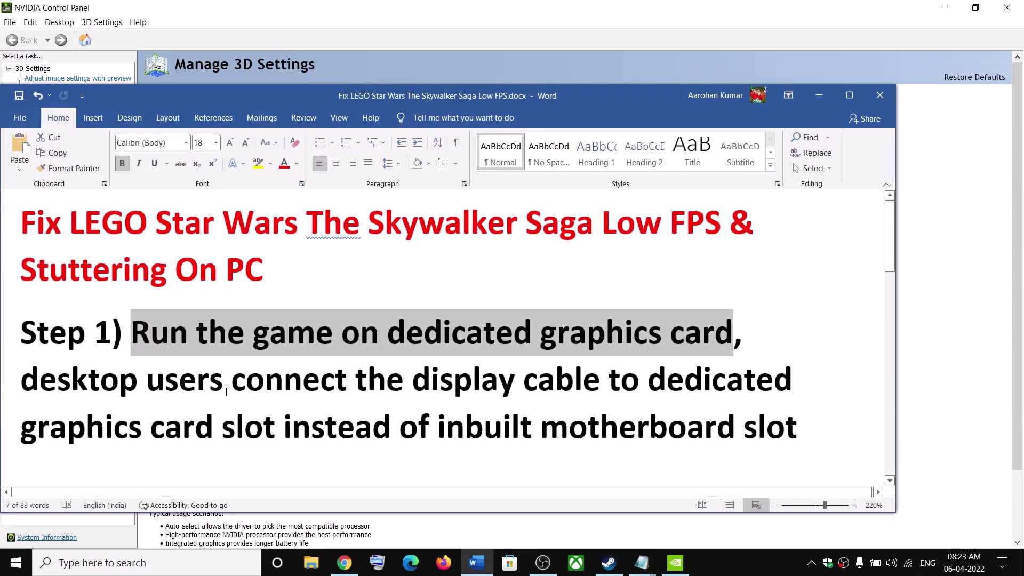
scroll(226, 392, down, 1)
drag(27, 312, 228, 312)
click(392, 356)
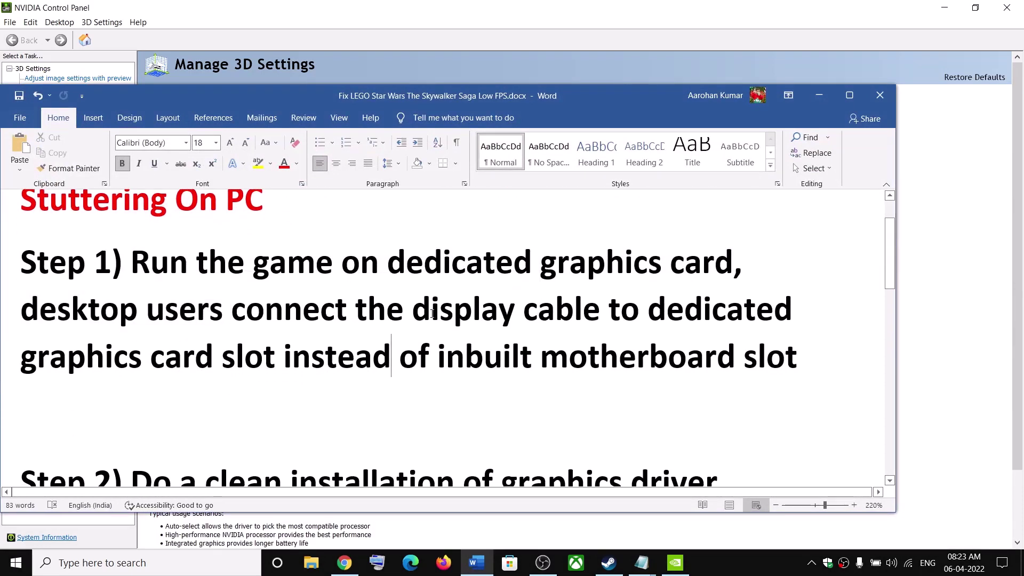
drag(412, 310, 599, 312)
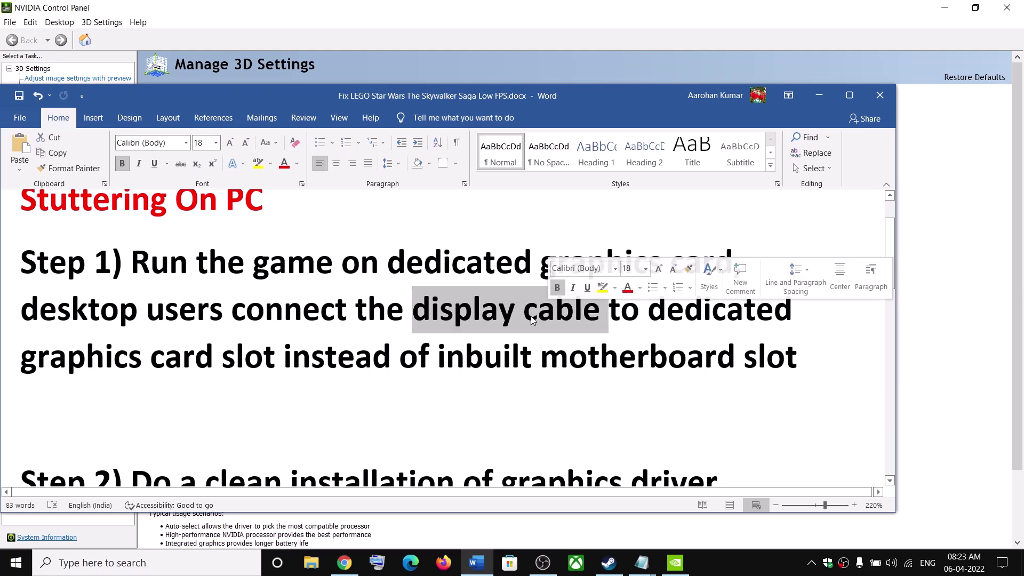
click(350, 327)
drag(741, 315, 272, 356)
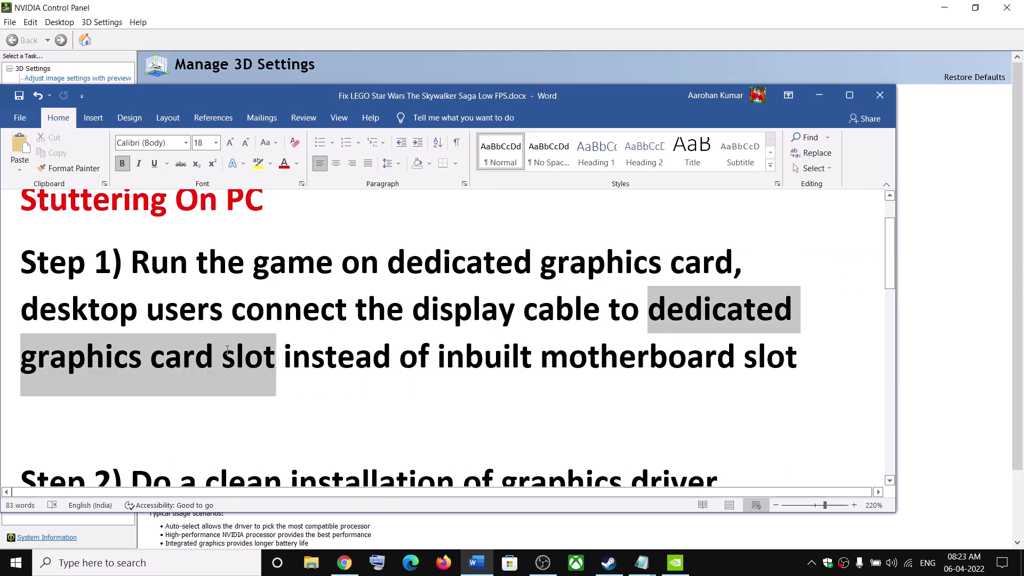
click(483, 375)
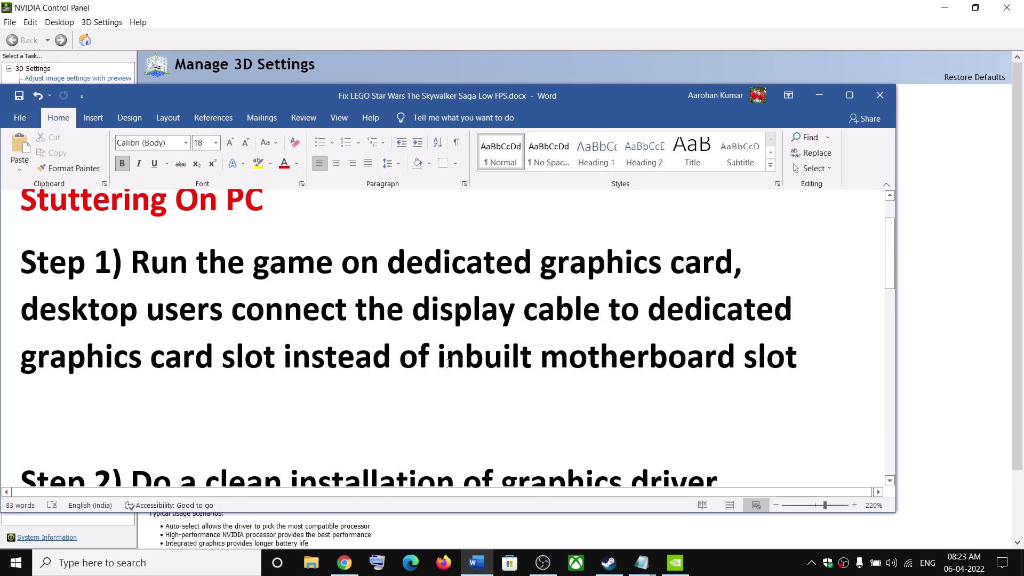
double_click(515, 359)
click(381, 356)
drag(31, 353, 154, 357)
click(86, 356)
scroll(267, 347, down, 4)
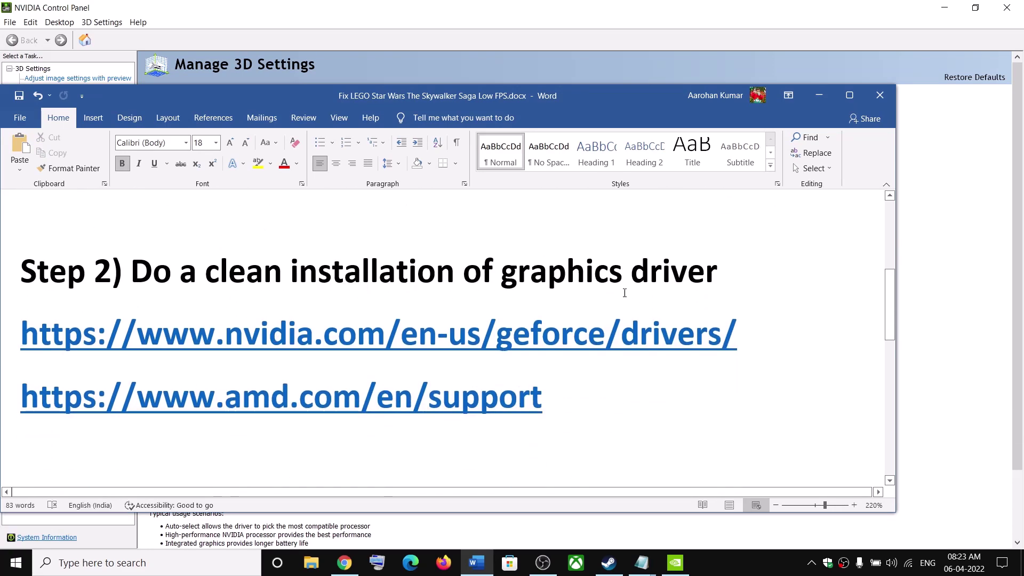
drag(106, 335, 417, 346)
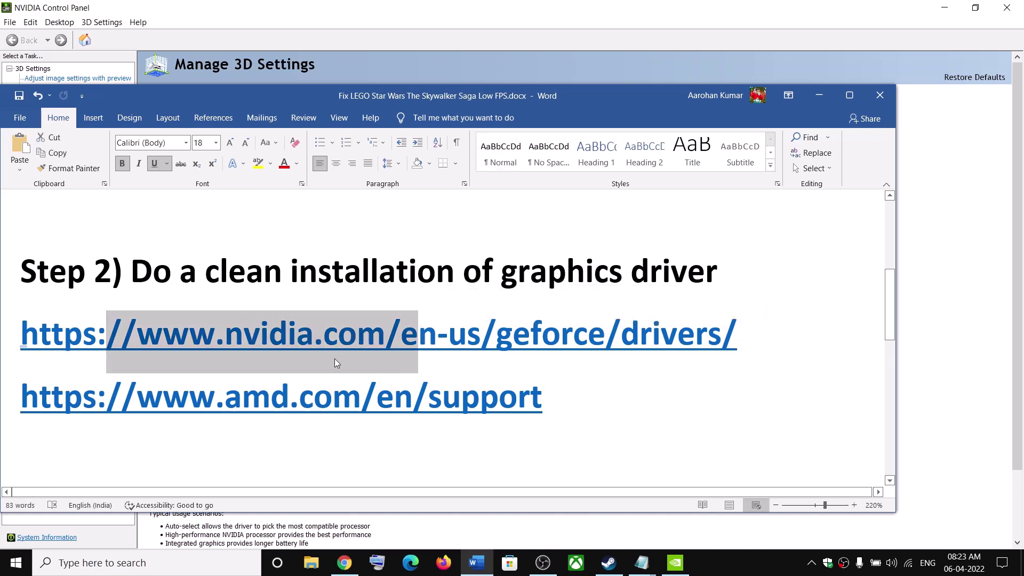
drag(187, 392, 413, 397)
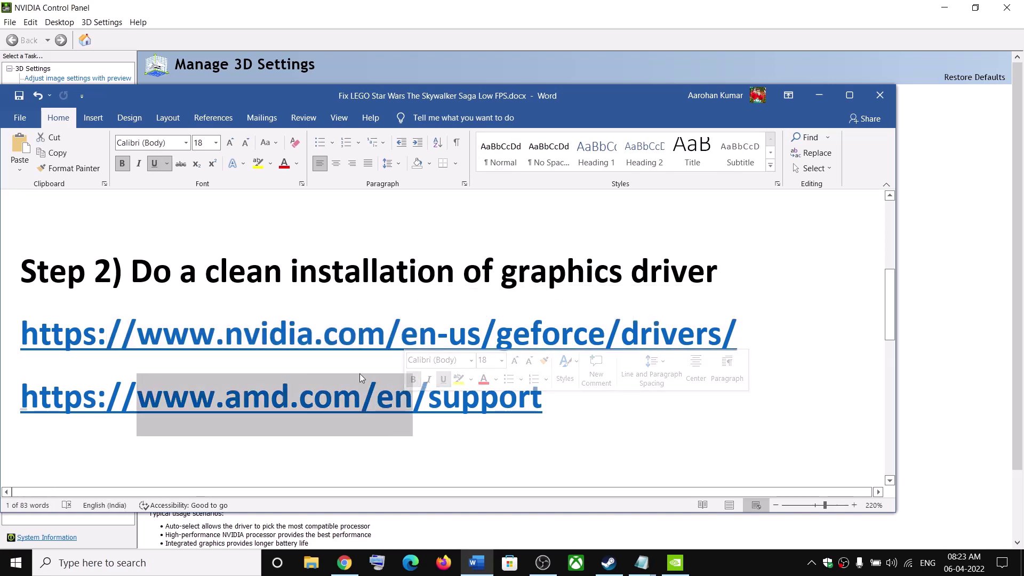
click(332, 339)
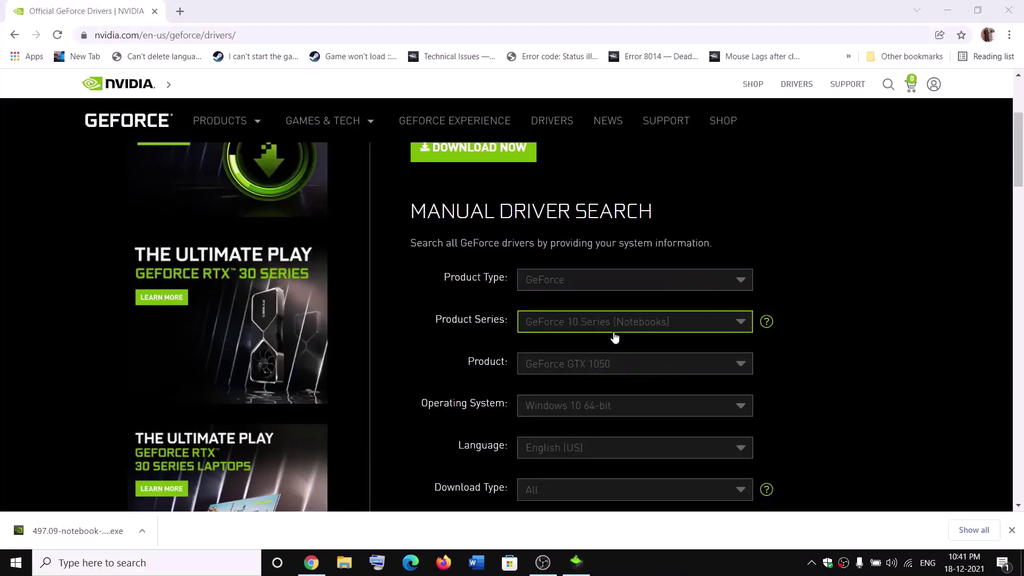
Step: Find the GeForce GTX 1050 Windows 10 64-bit Game Ready Driver 497.09 and run its installer
scroll(614, 337, down, 2)
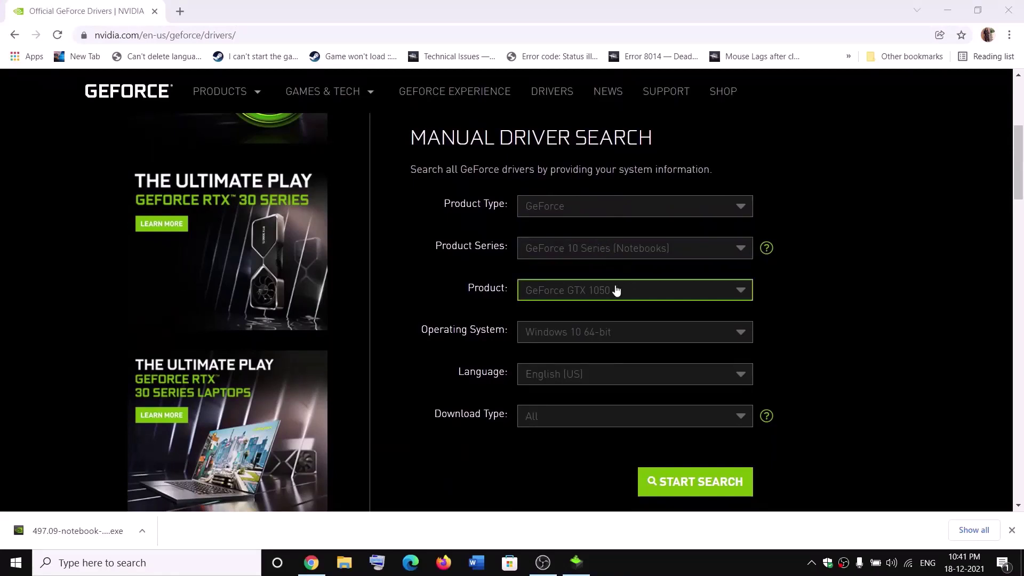
click(575, 333)
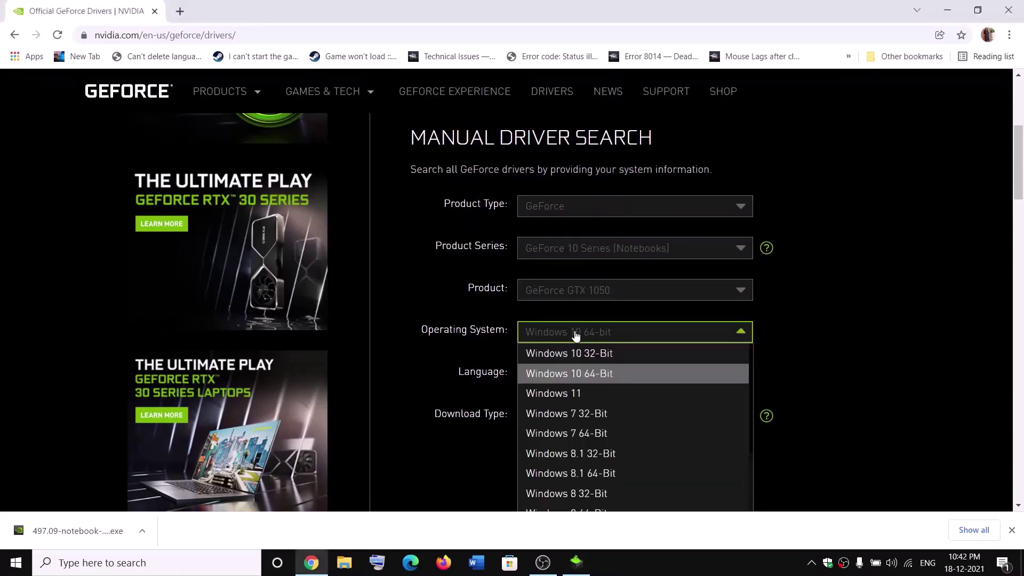
click(476, 380)
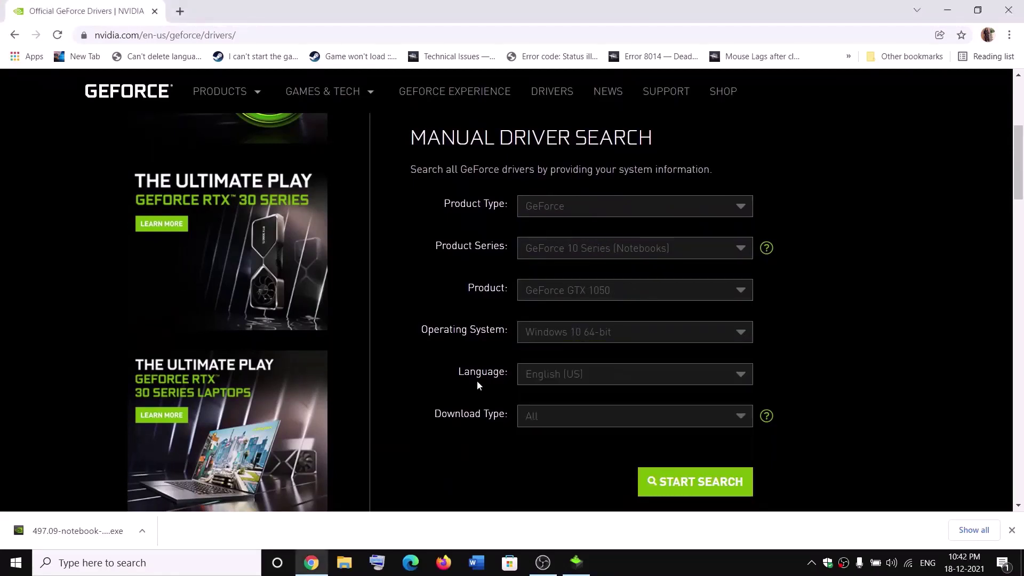
click(702, 490)
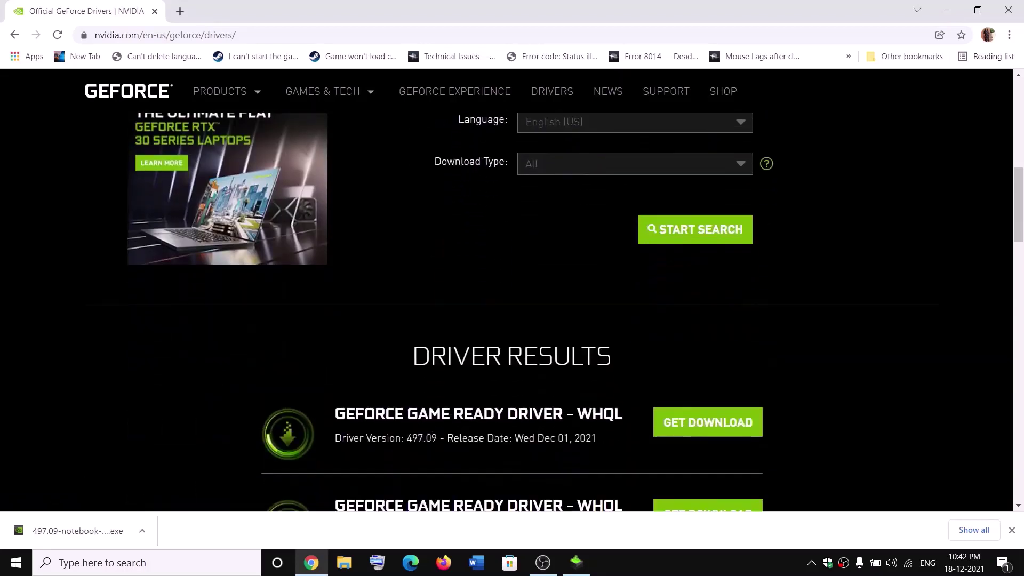
drag(433, 436, 574, 438)
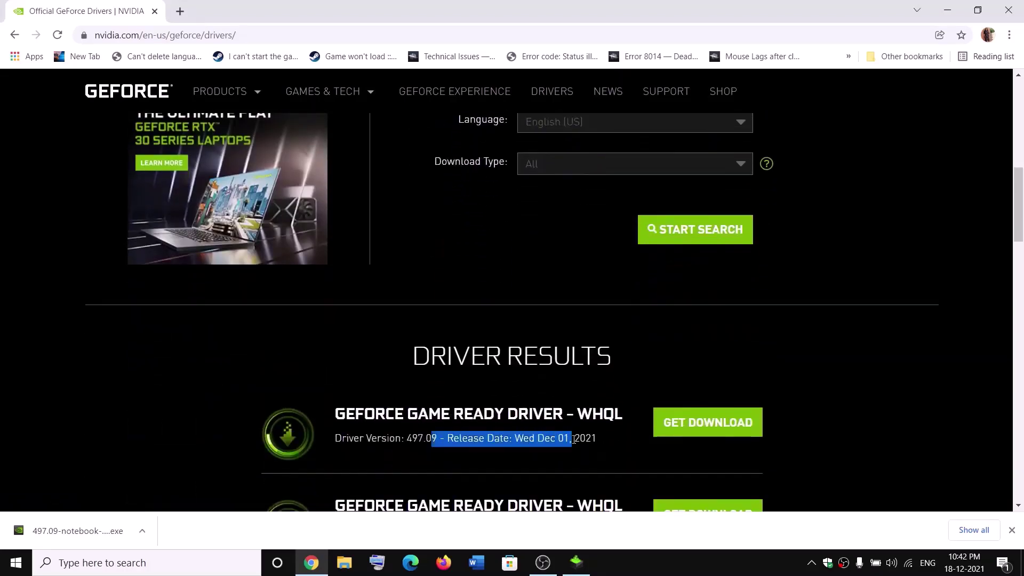
click(691, 434)
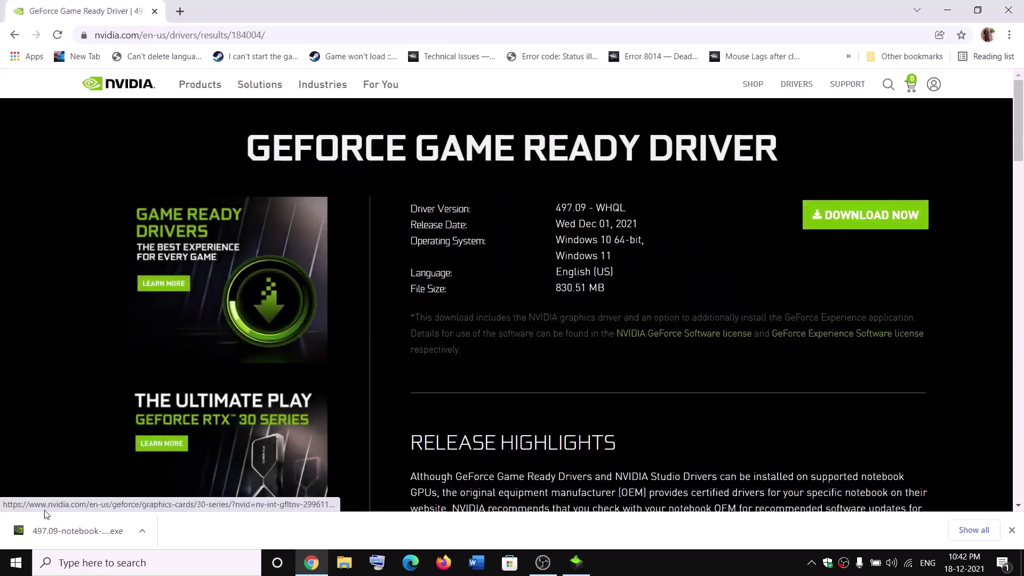
click(82, 535)
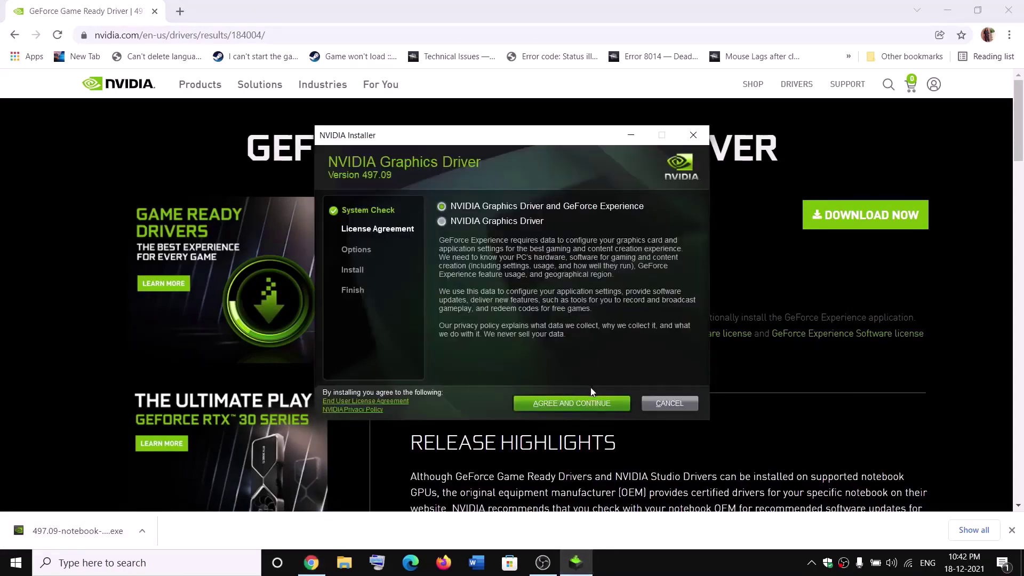
Step: Accept the licence and start a Custom (Advanced) installation of driver 497.09
click(568, 405)
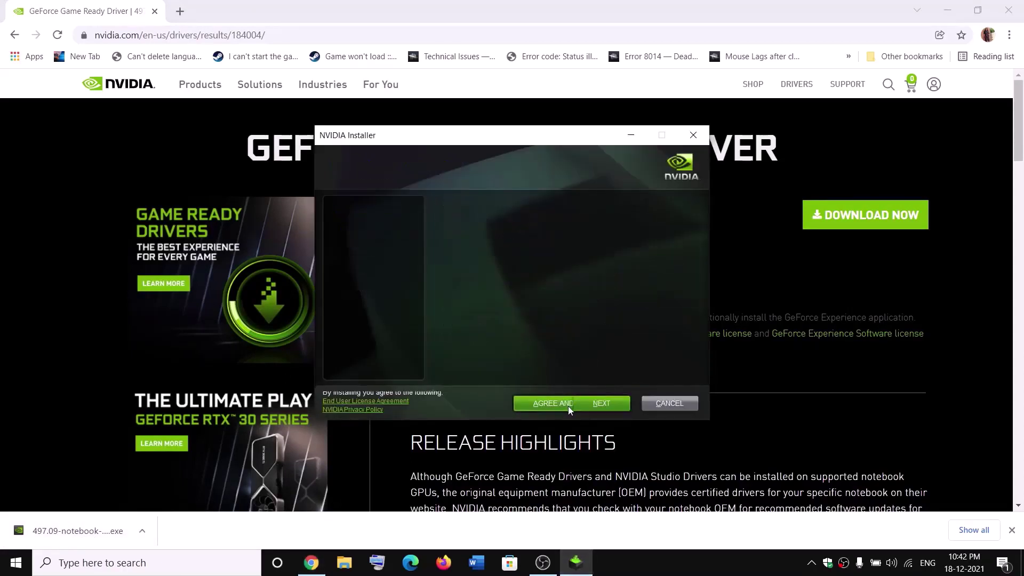
click(478, 284)
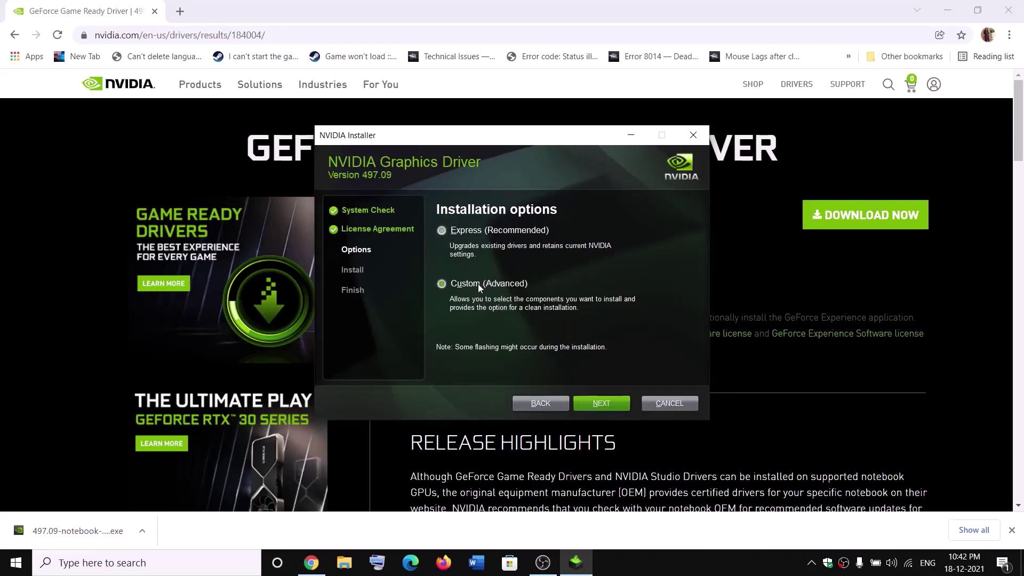
click(603, 403)
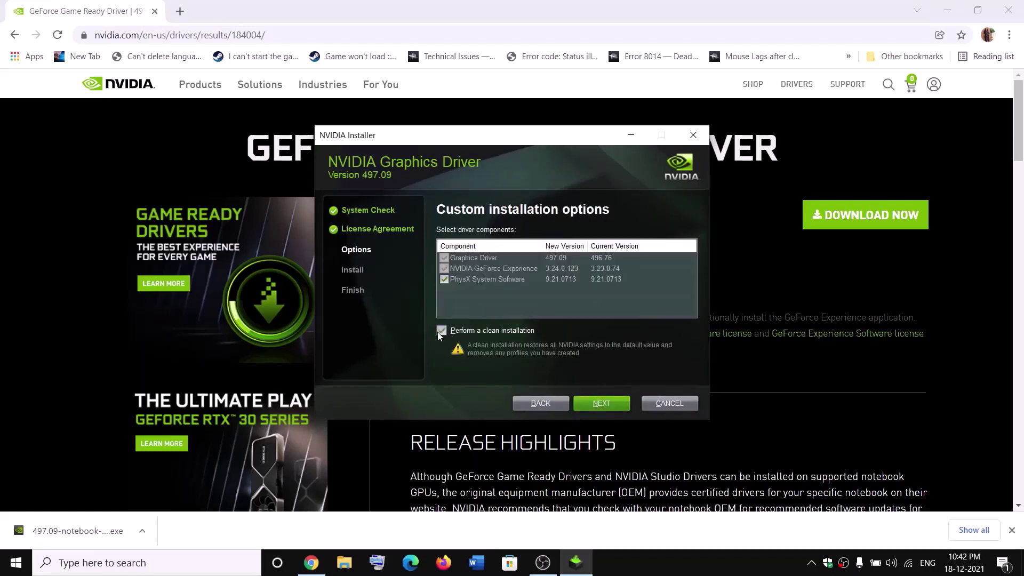
click(611, 404)
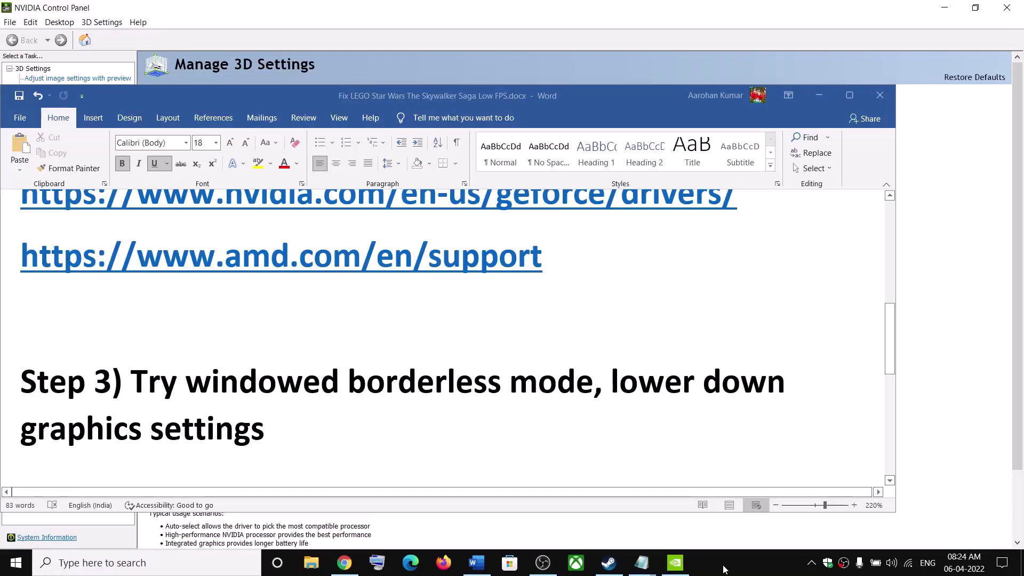
Step: Highlight the Step 3 heading and instruction on borderless windowed mode, then switch to Steam
drag(134, 381, 436, 382)
drag(513, 382, 513, 484)
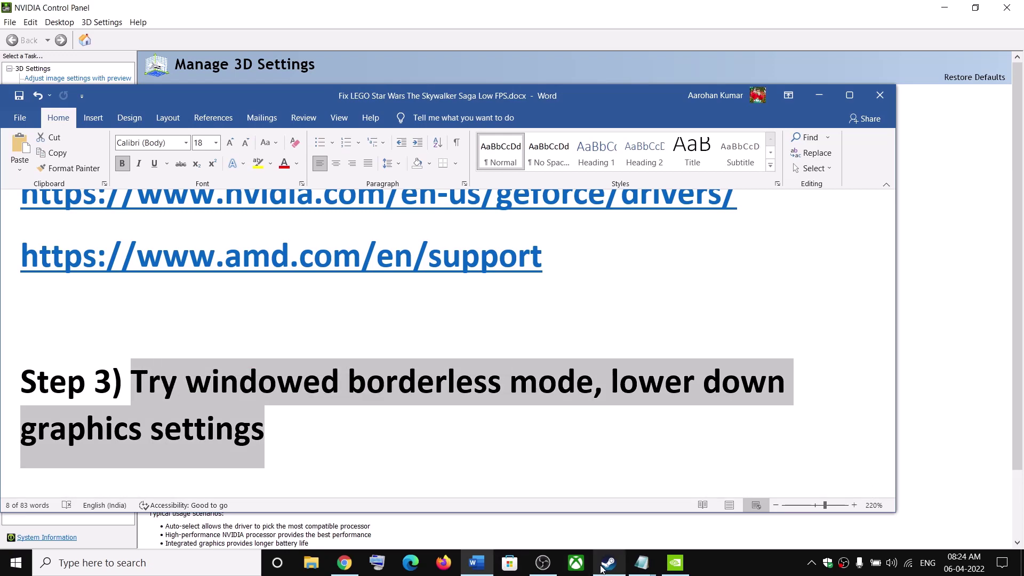
click(608, 563)
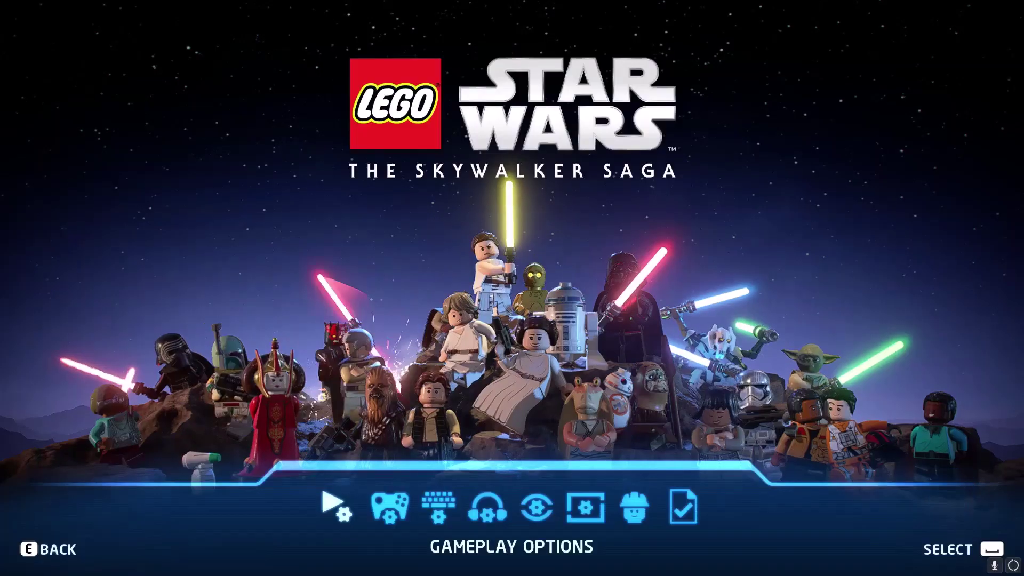
Step: Switch on Windowed Mode in Video Options and confirm the Options Changed prompt
key(Right)
key(Right)
key(Right)
key(Right)
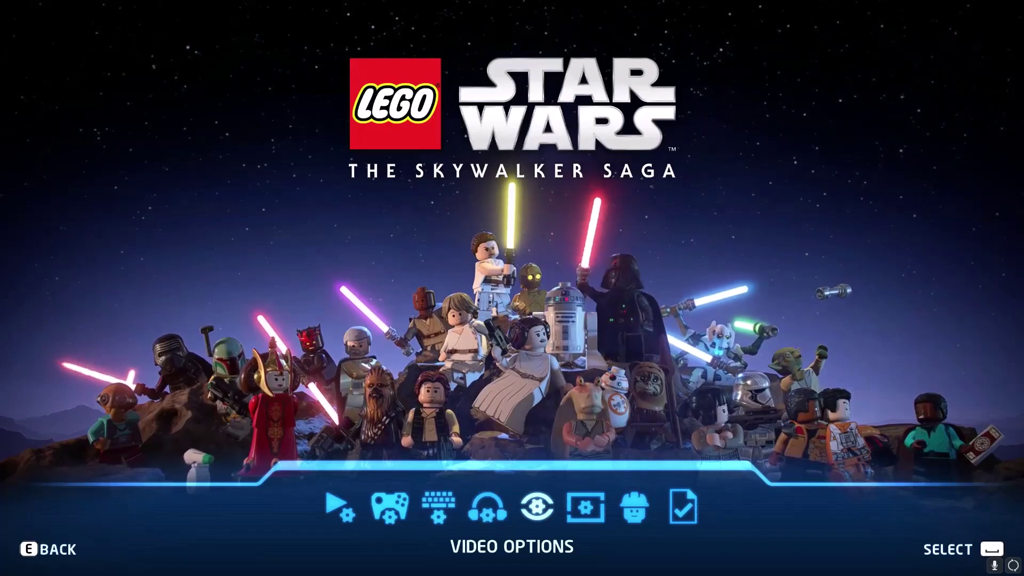
key(space)
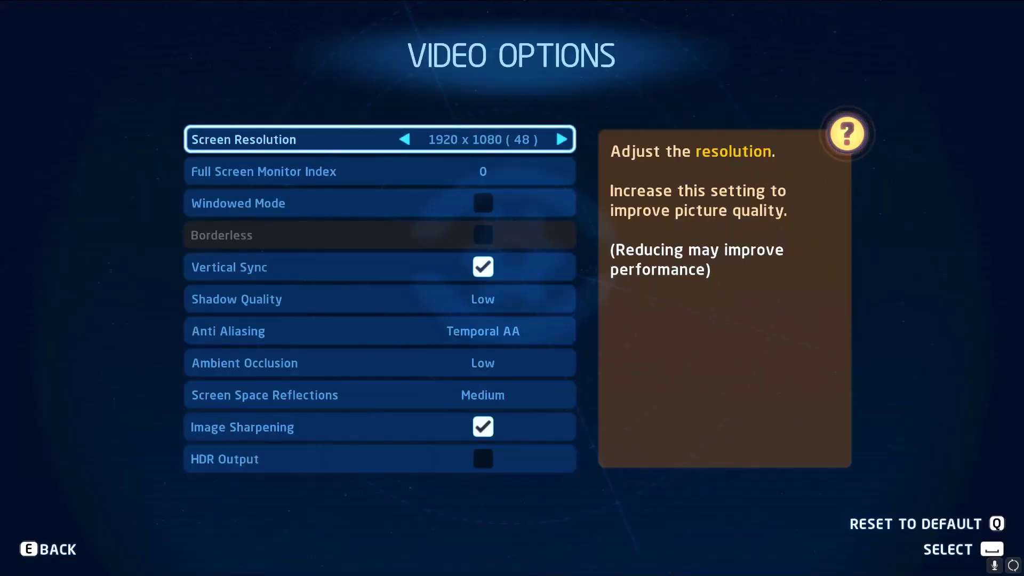
key(Down)
key(Down)
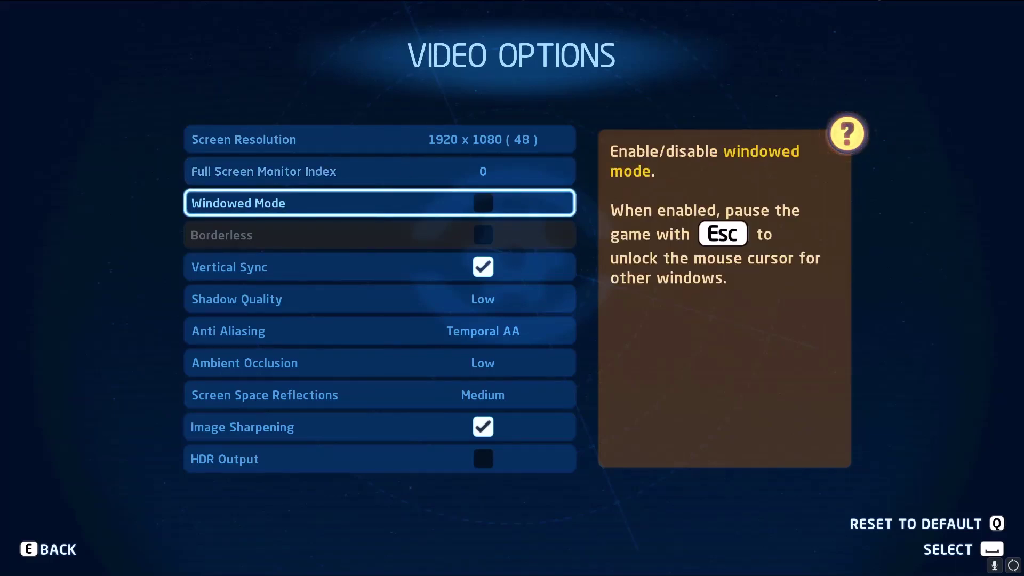
key(space)
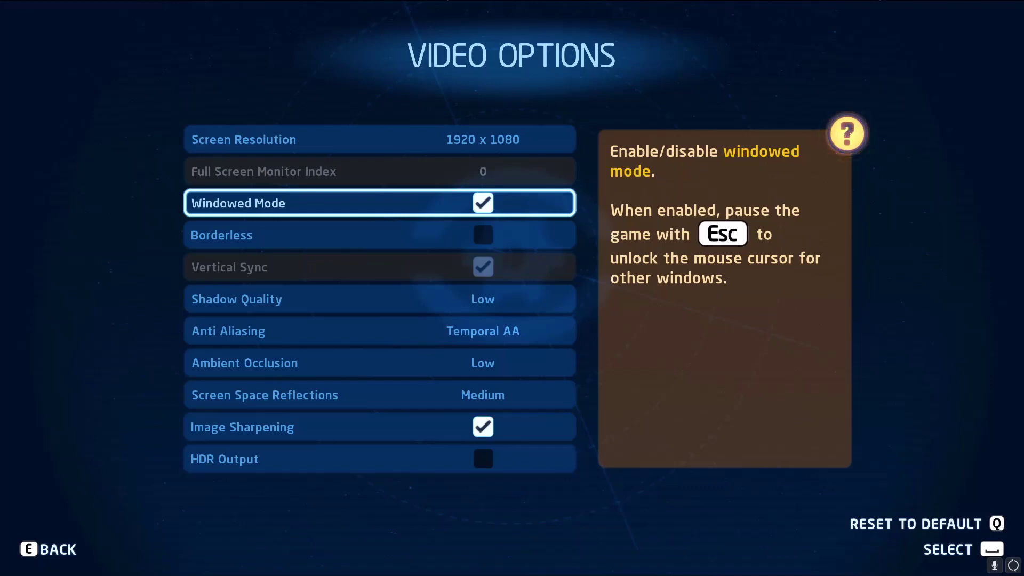
key(e)
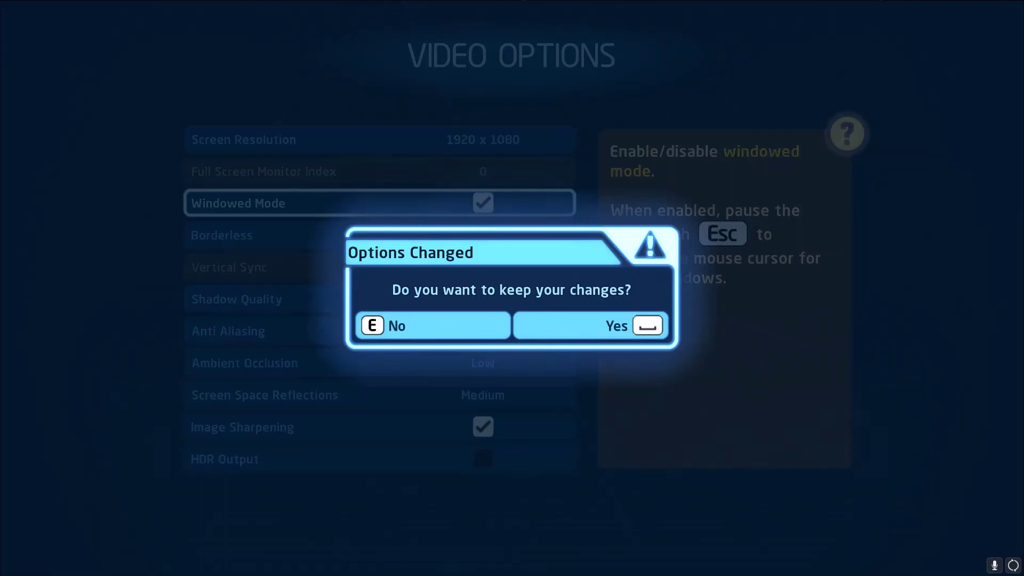
key(space)
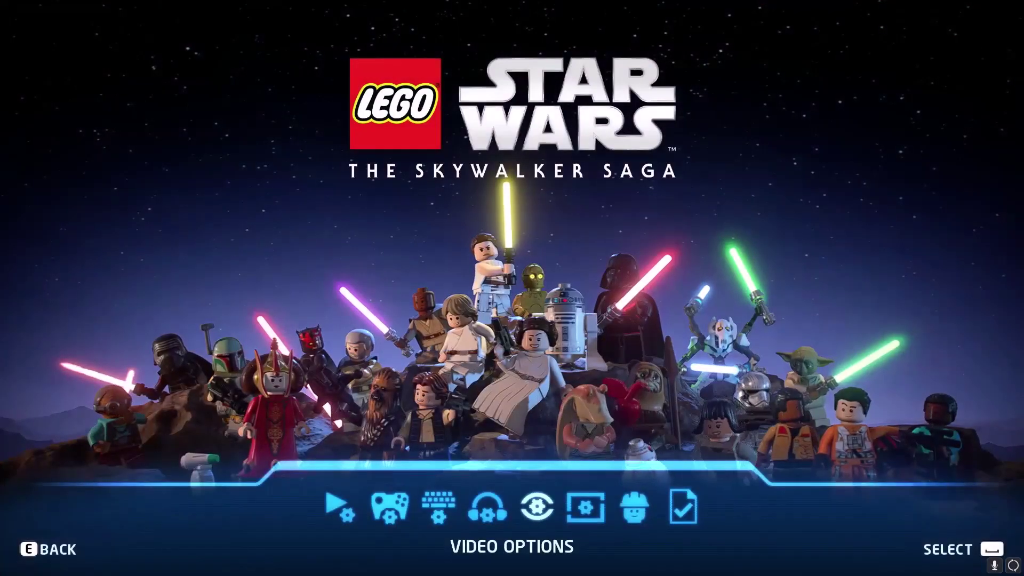
Step: Turn on Windowed Mode and Borderless in Video Options
key(space)
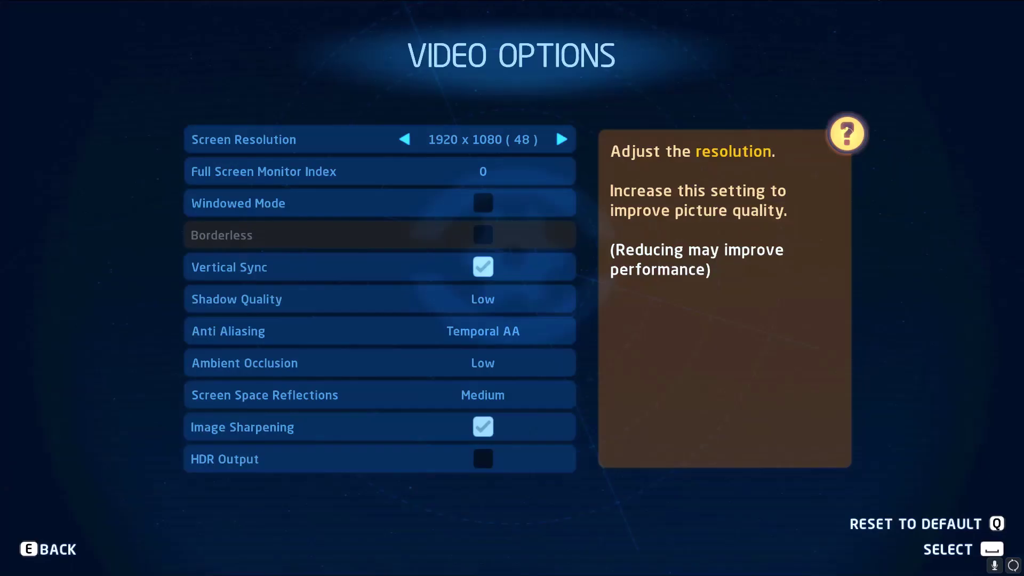
key(Down)
key(Down)
key(space)
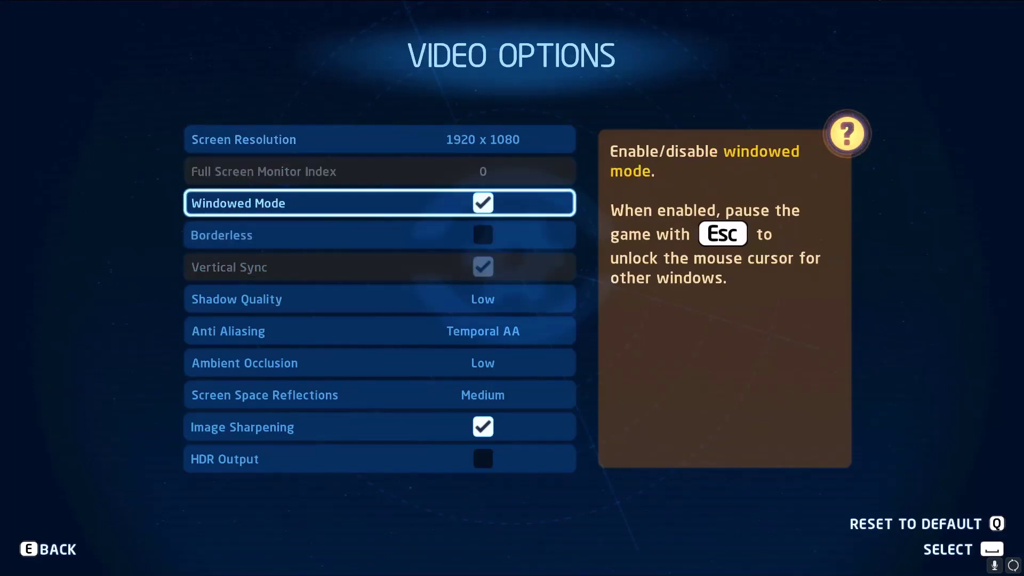
key(Down)
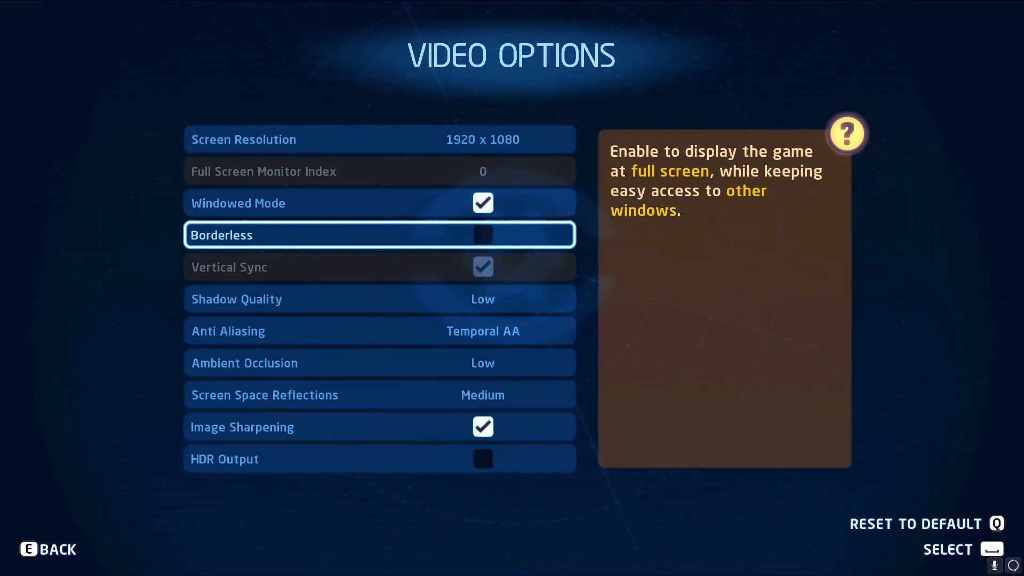
key(space)
Step: Raise Shadow Quality from Low to Medium and exit, keeping the changes
key(Up)
key(Up)
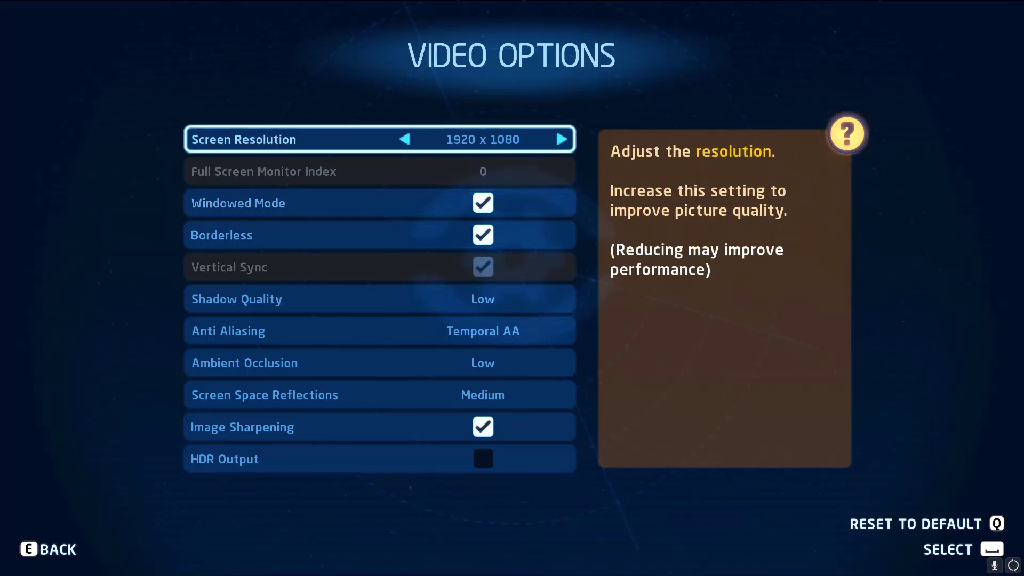
key(Down)
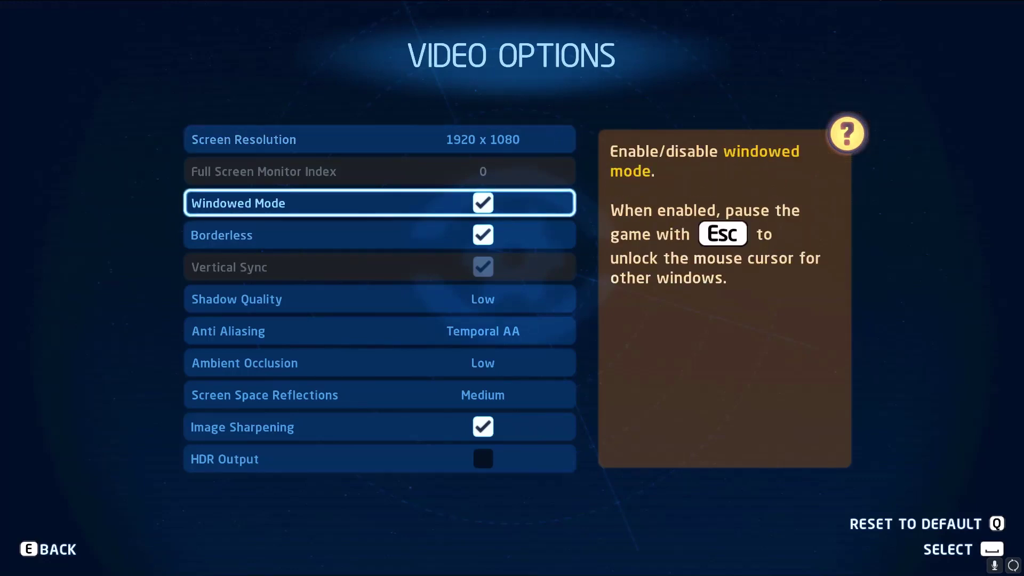
key(Down)
key(Down)
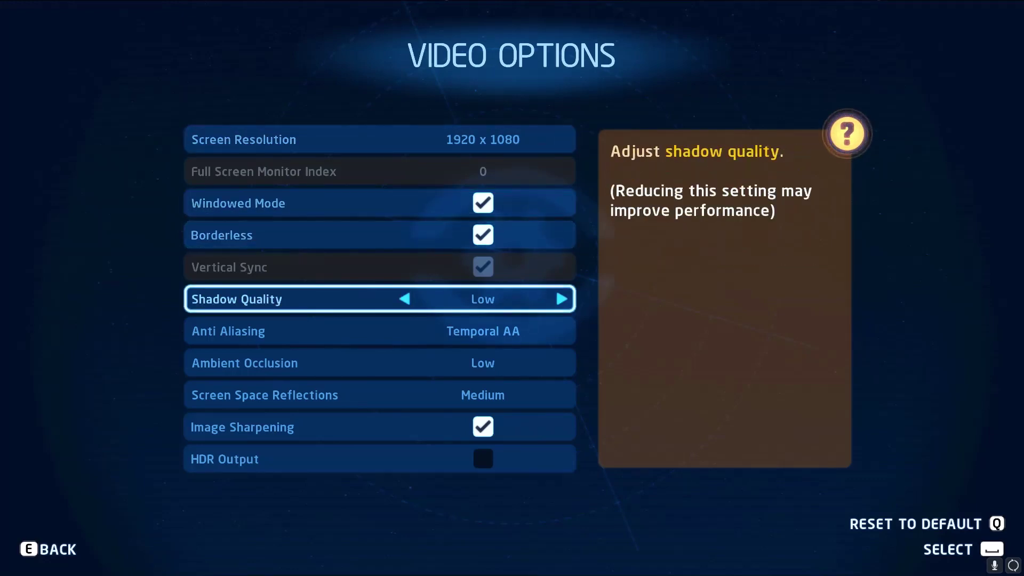
key(Right)
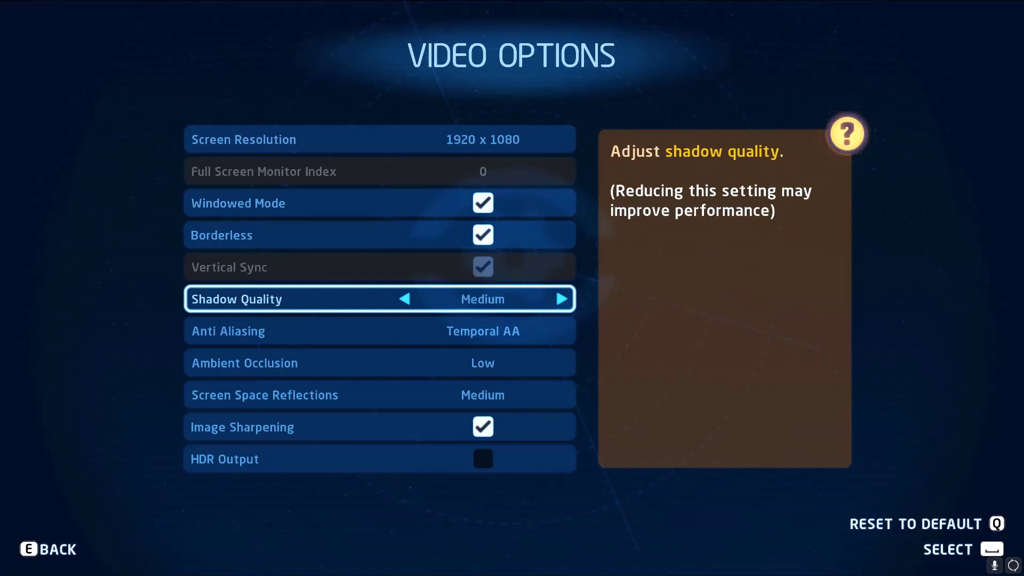
key(Down)
key(Down)
key(Down)
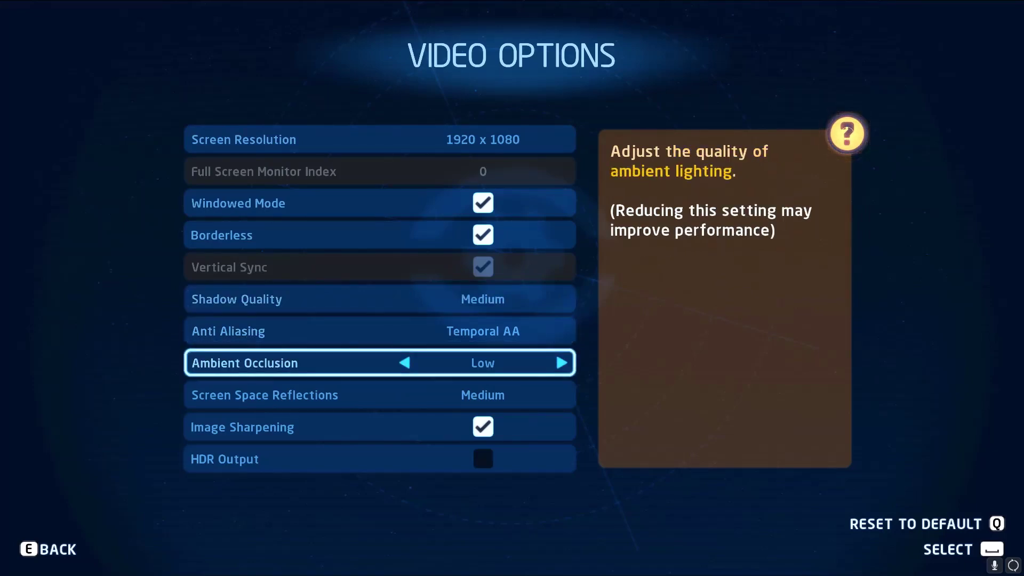
key(Down)
key(Down)
key(Down)
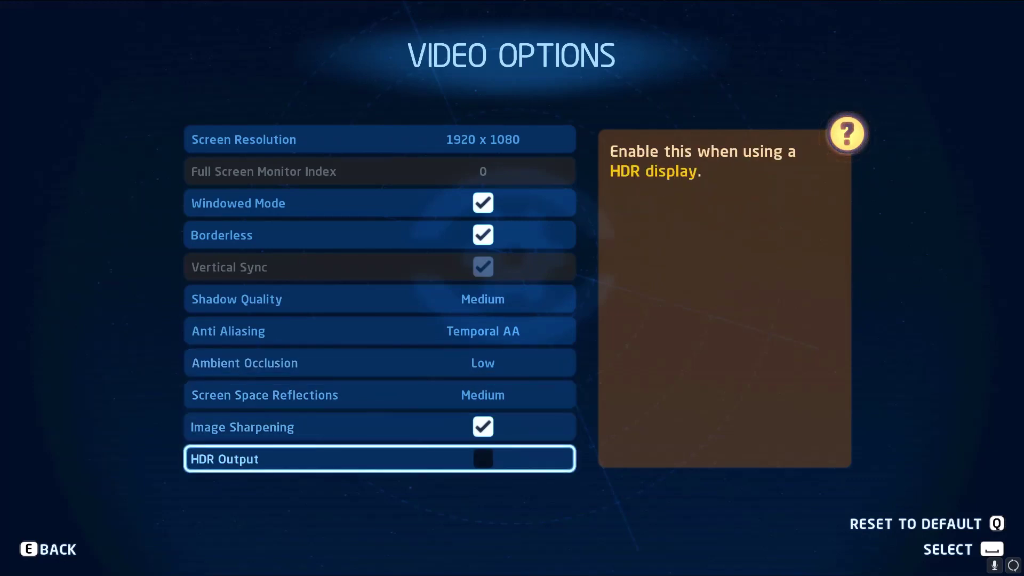
key(Down)
key(Down)
key(Down)
key(Down)
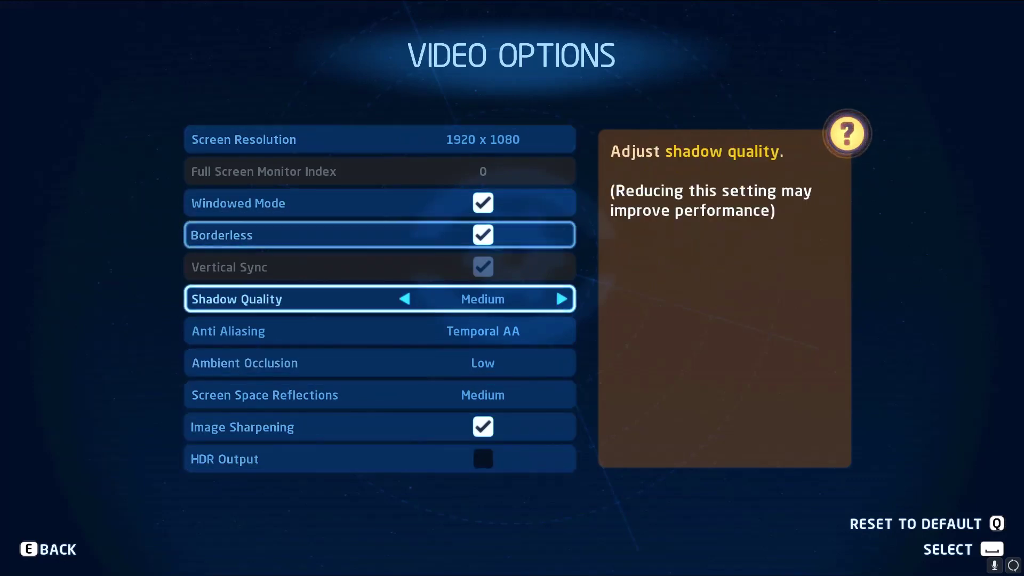
key(Down)
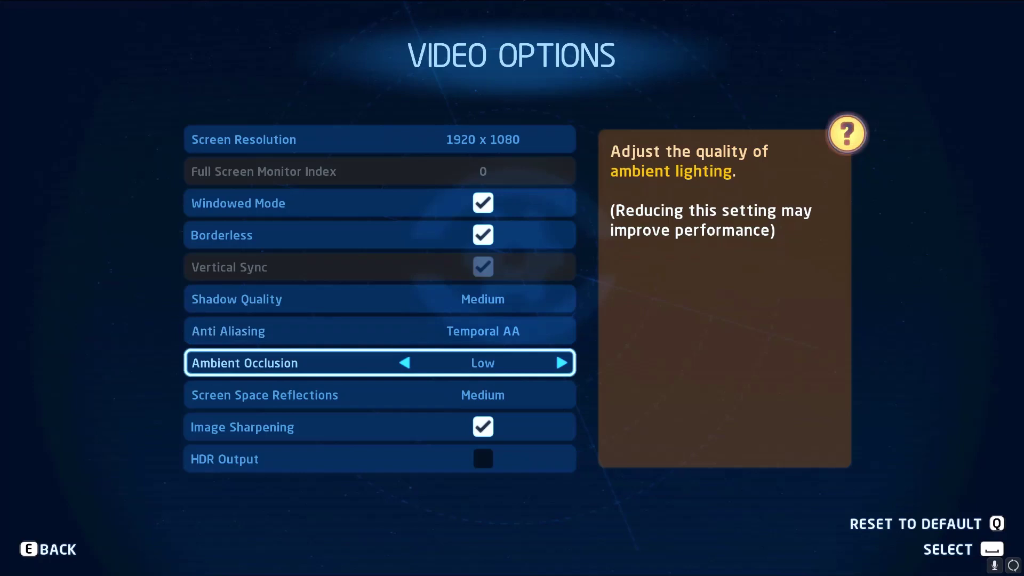
key(e)
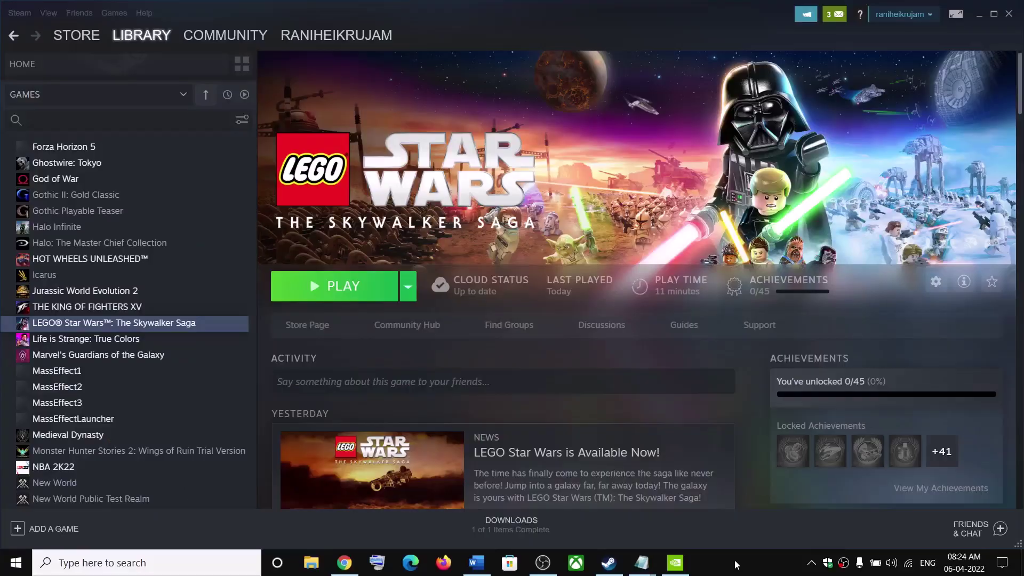
Step: Open LEGO Star Wars' Properties at Local Files in the Steam library, then close it
click(476, 562)
click(820, 96)
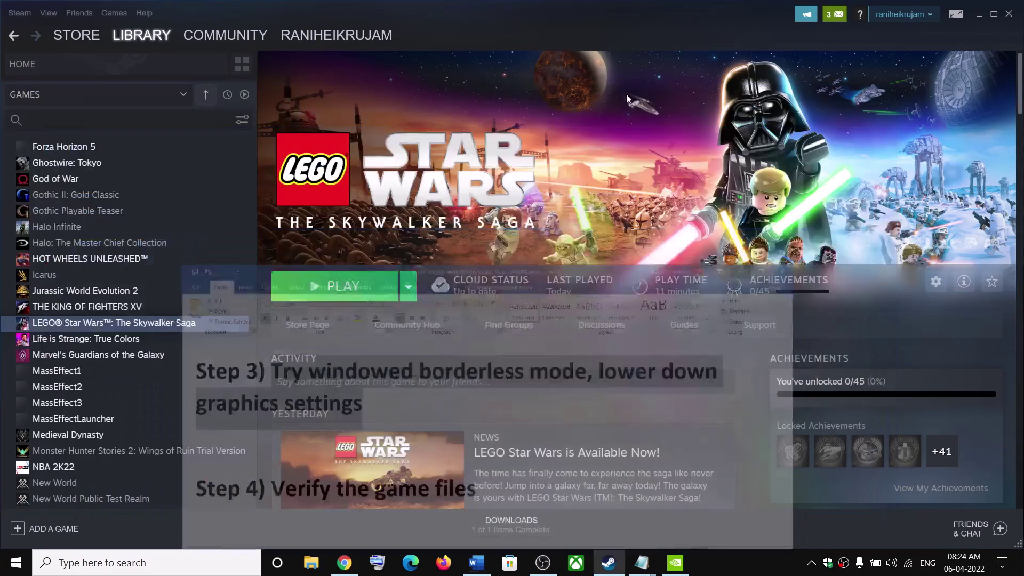
right_click(141, 331)
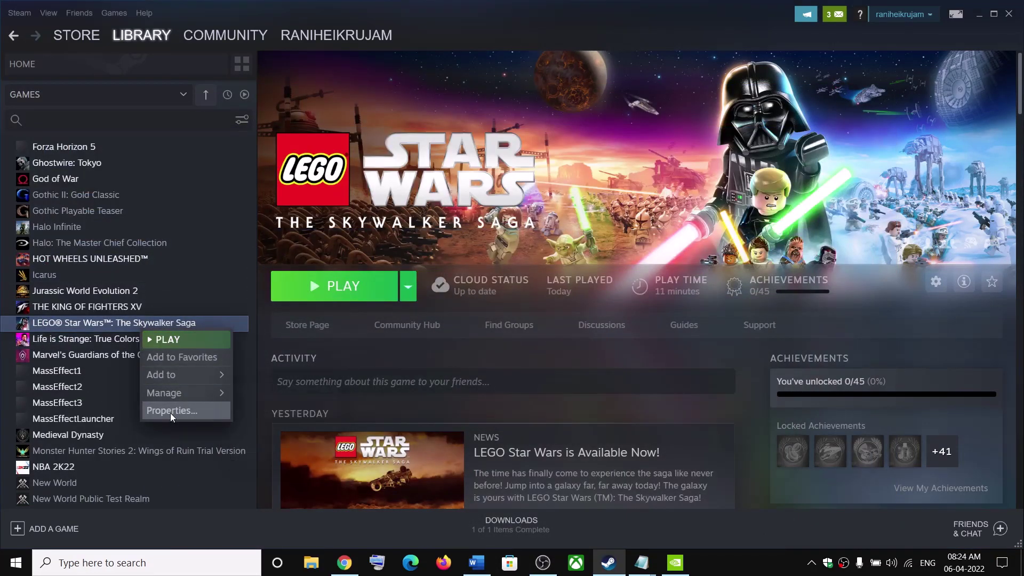
click(366, 260)
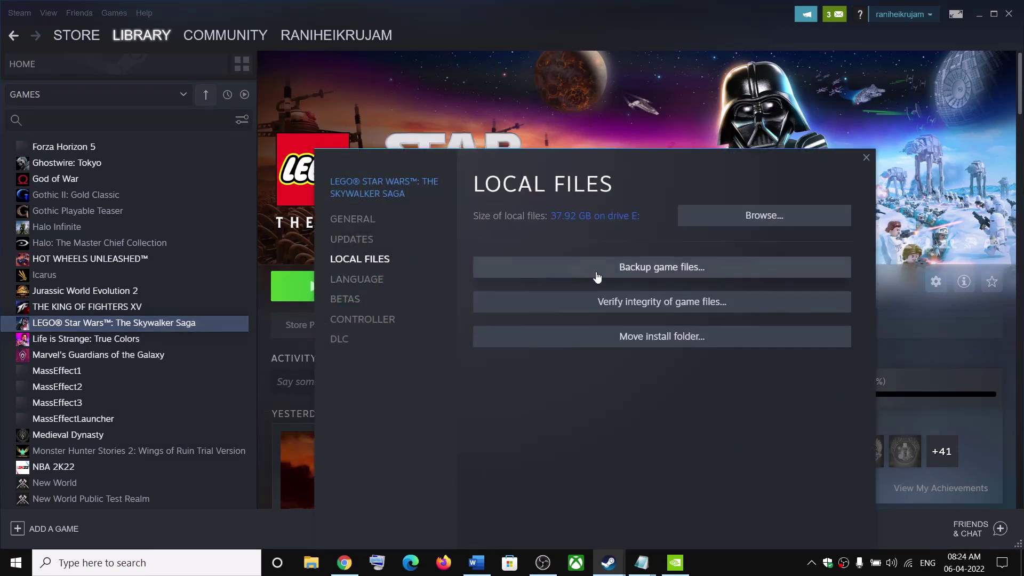
click(866, 159)
Step: Bring the fix guide back and scroll to Step 5, Update Windows
click(476, 563)
scroll(267, 388, down, 2)
drag(181, 400, 383, 400)
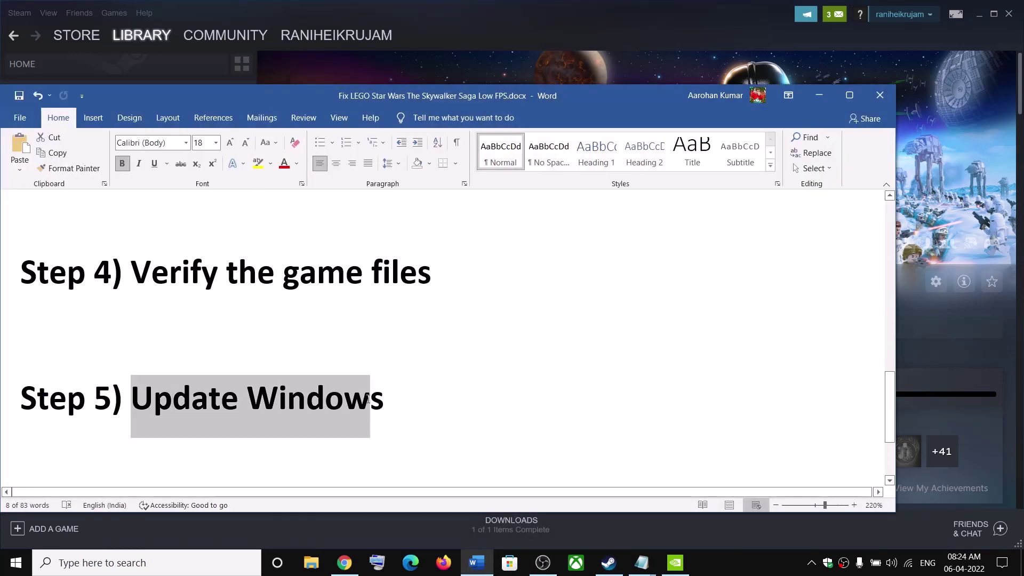
Step: Check Windows Update in Settings shows the PC up to date, then scroll the guide to Step 6
key(super)
click(57, 503)
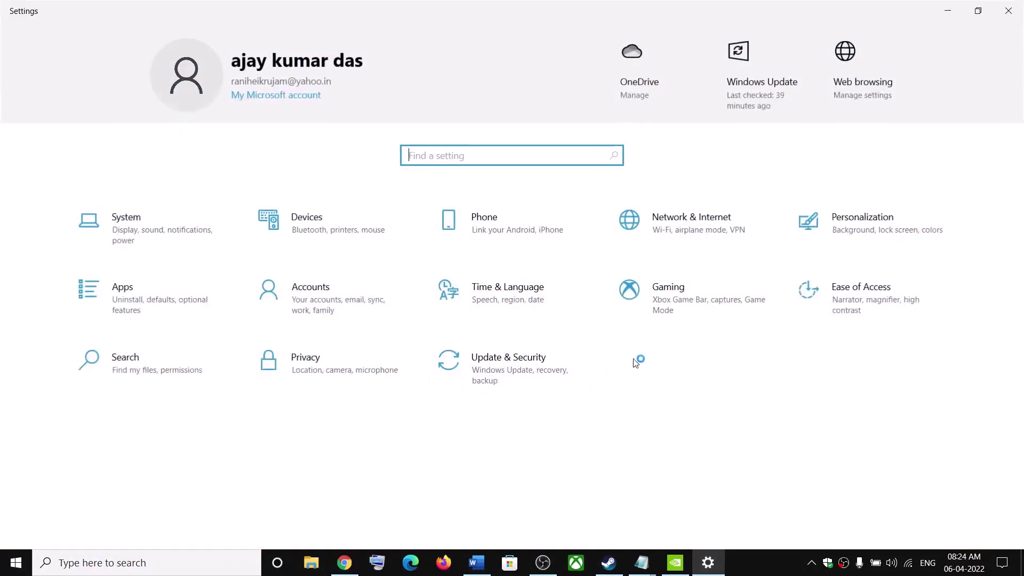
click(526, 369)
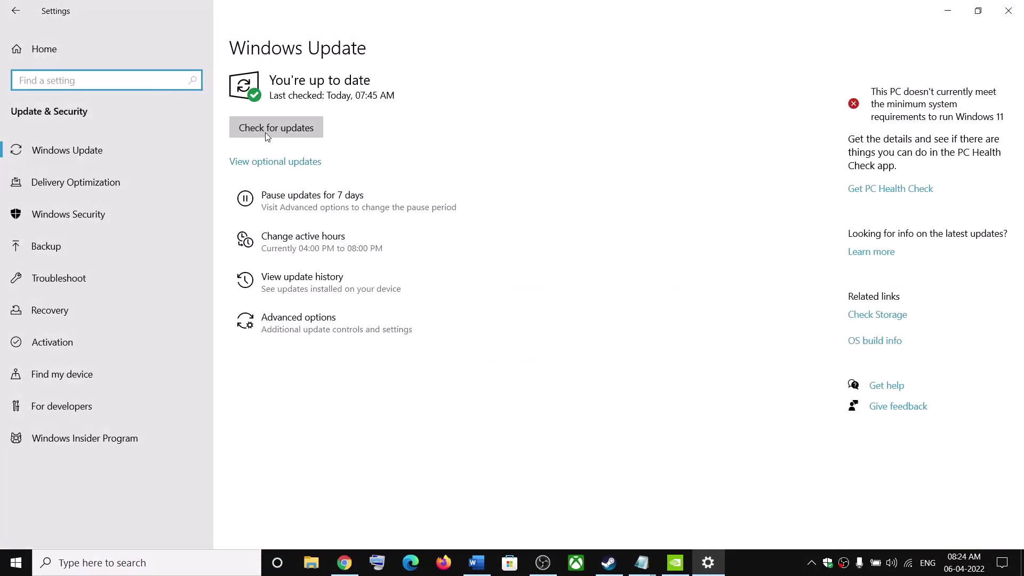
click(955, 14)
scroll(276, 392, down, 2)
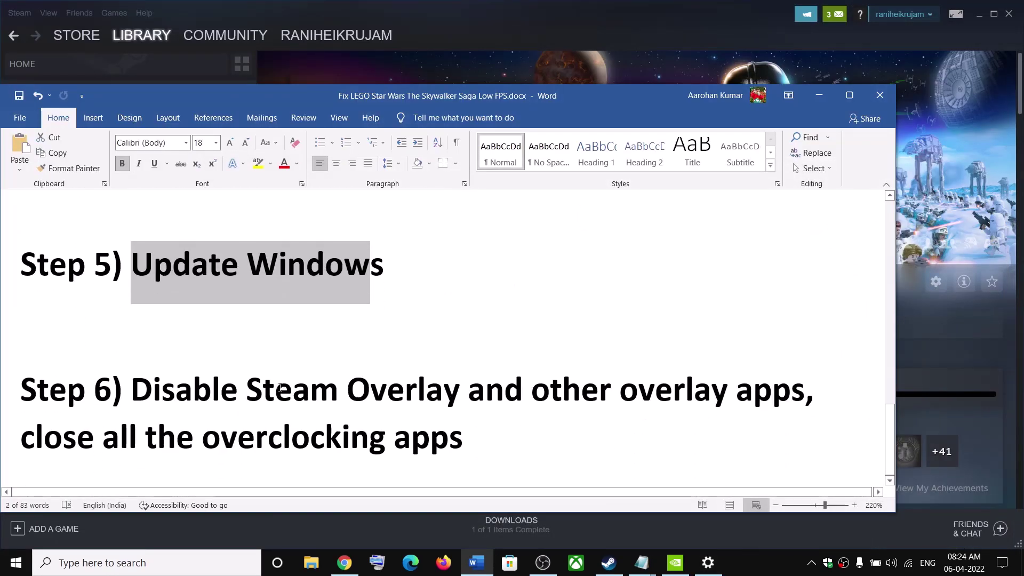
Step: Confirm 'Enable the Steam Overlay while in-game' is unchecked in LEGO Star Wars properties, then return to the guide
drag(170, 400, 461, 395)
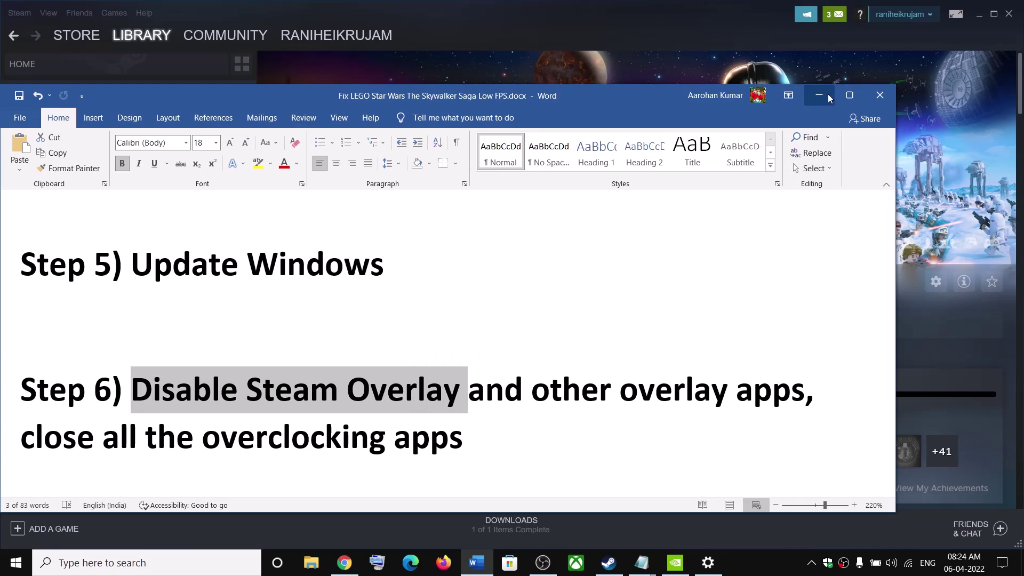
click(827, 94)
right_click(136, 322)
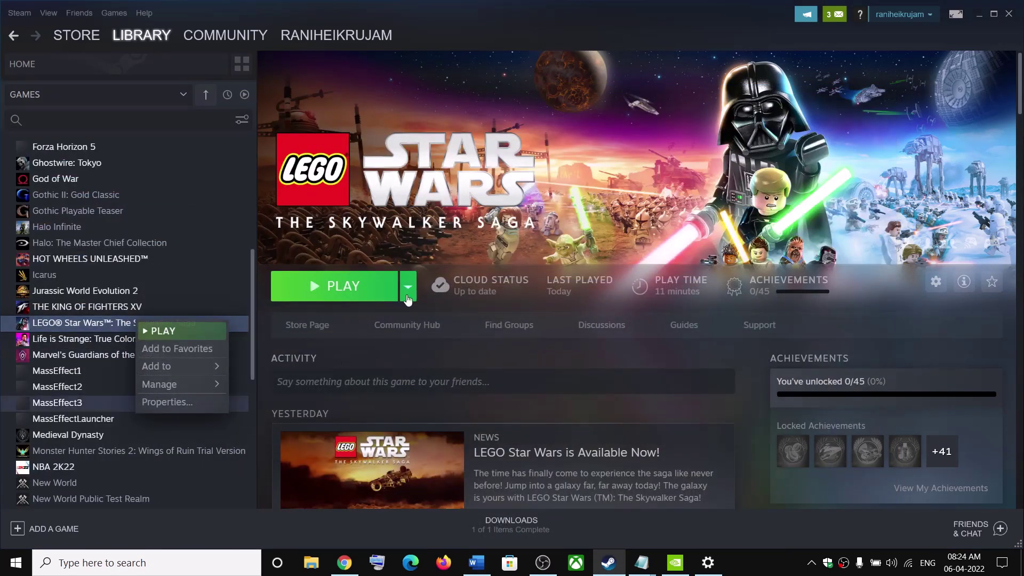
click(171, 401)
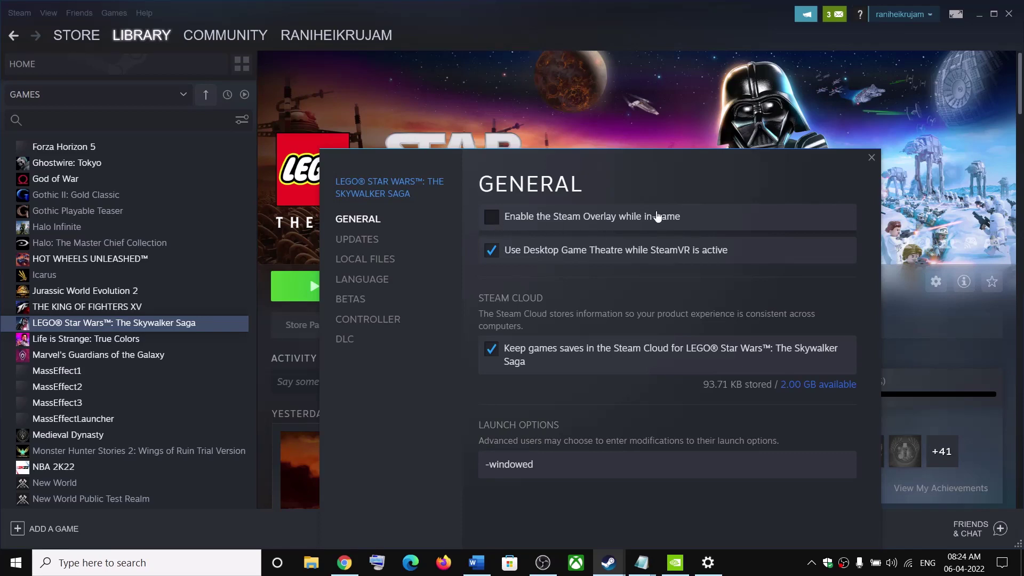
click(869, 158)
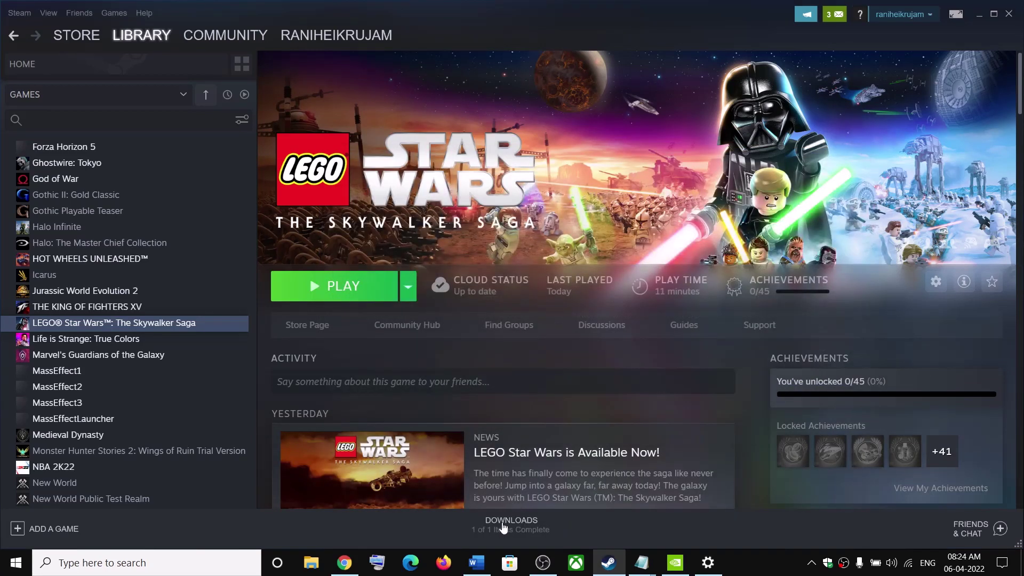
click(484, 569)
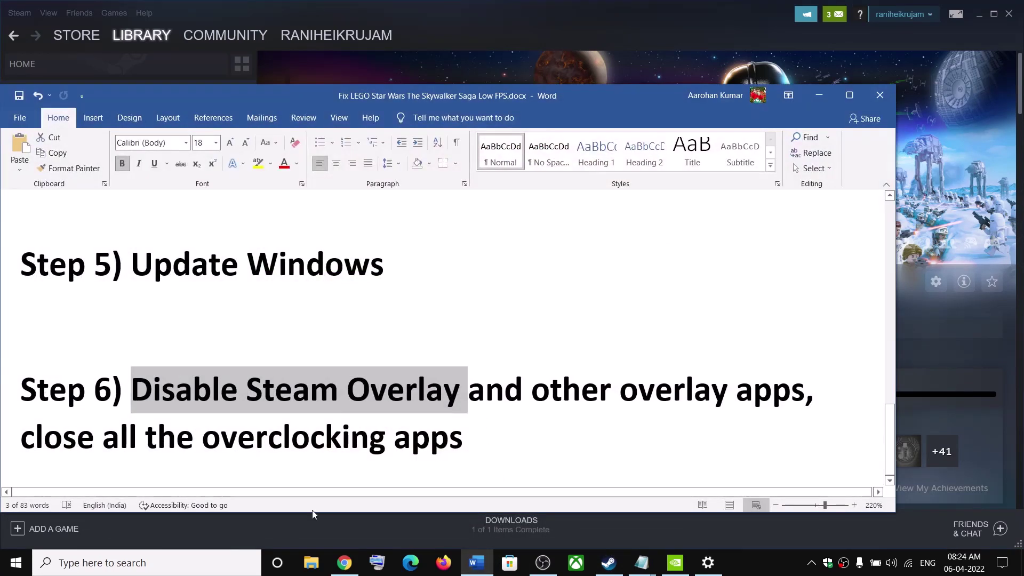
Step: Search Windows for Discord and GeForce Experience, then highlight the other overlay apps in Step 6
click(200, 565)
text(diisc)
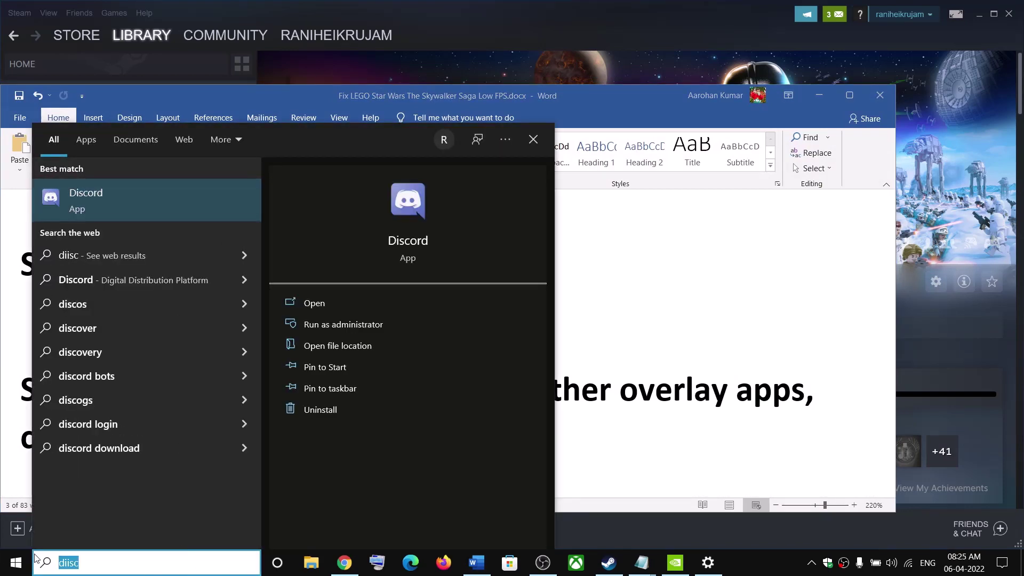
text(gef)
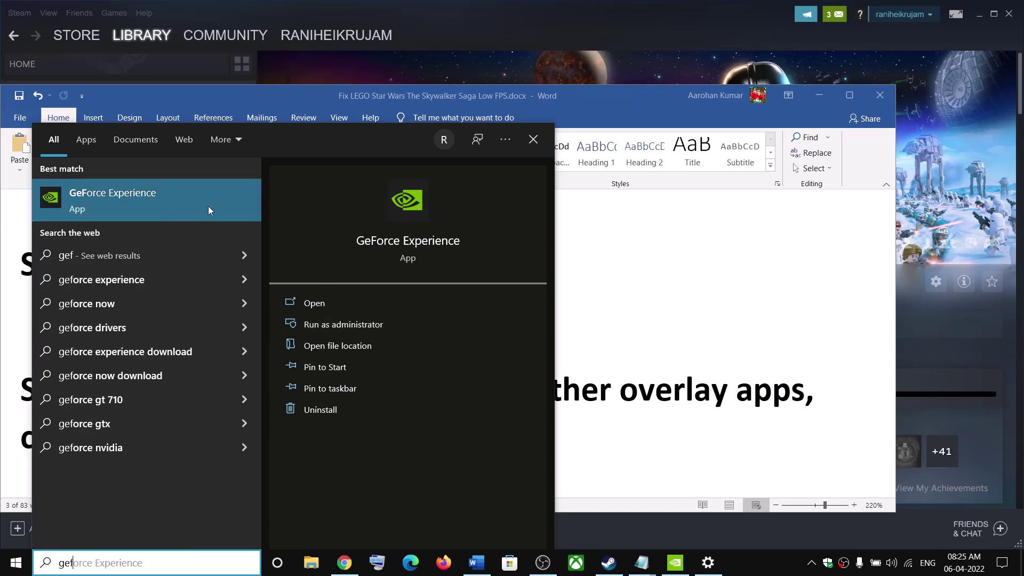
key(Escape)
drag(532, 389, 814, 392)
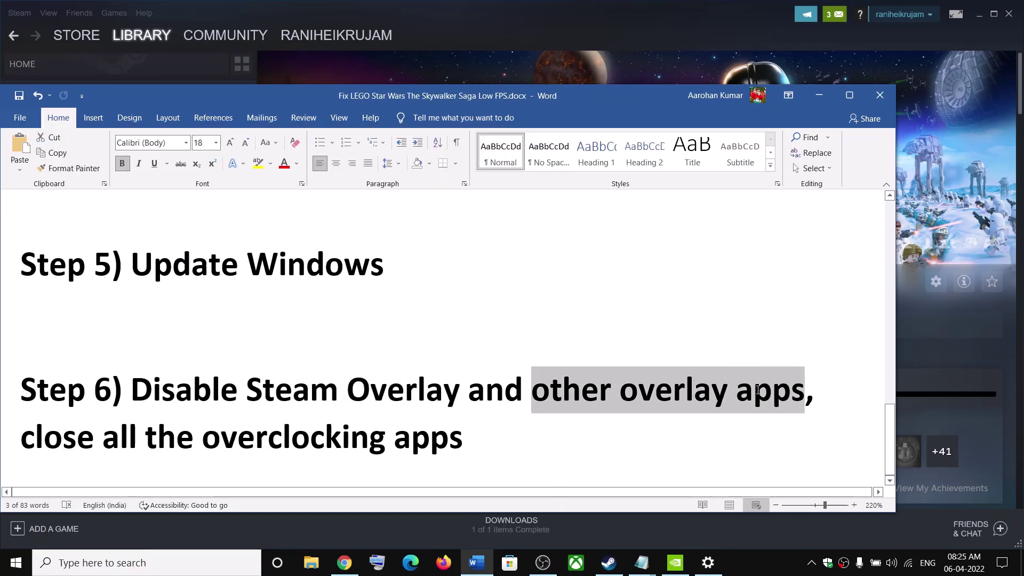
double_click(57, 437)
drag(153, 449, 392, 444)
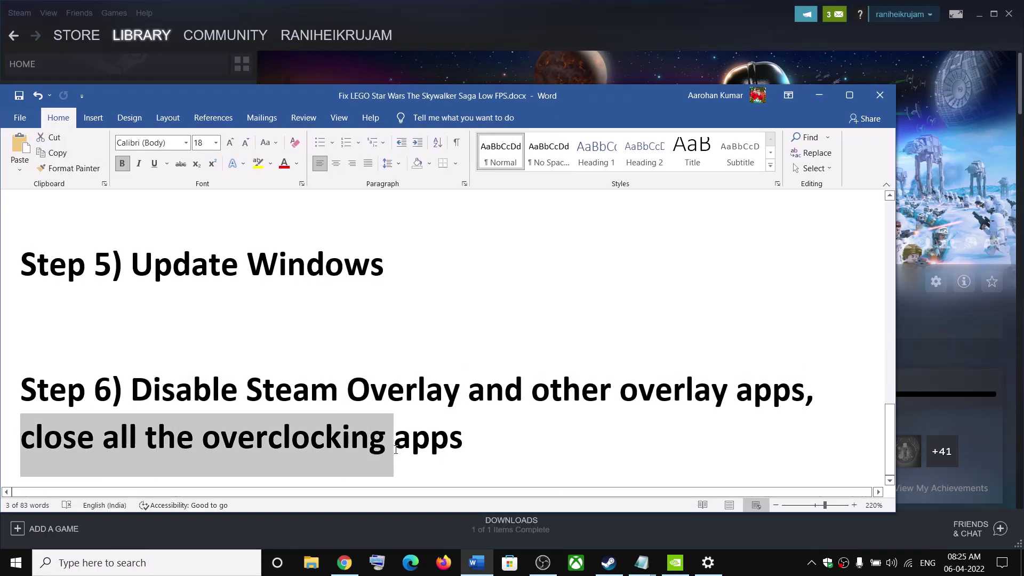
Step: Search Windows for MSI Afterburner and RivaTuner, finding both installed
click(171, 565)
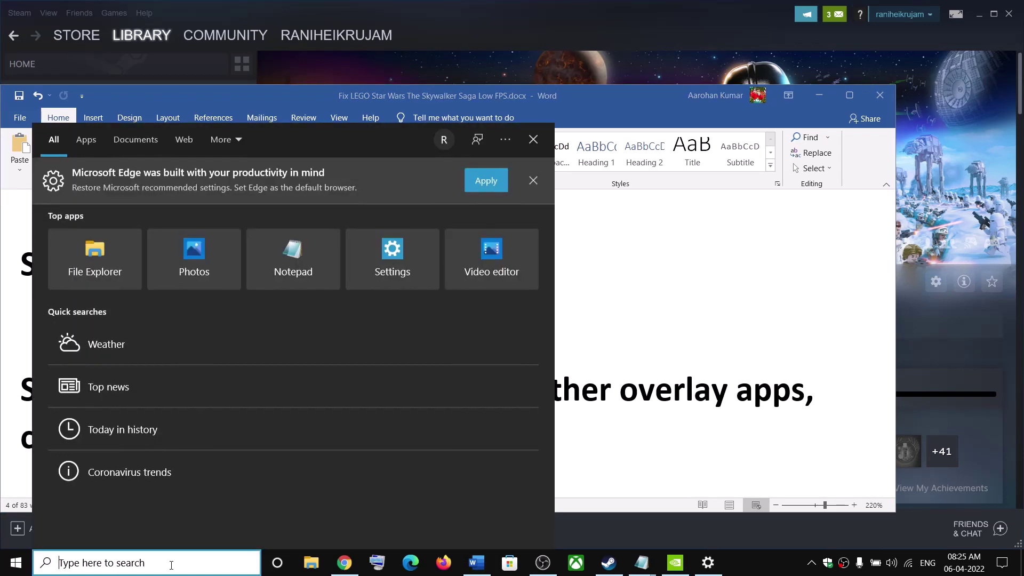
text(msi)
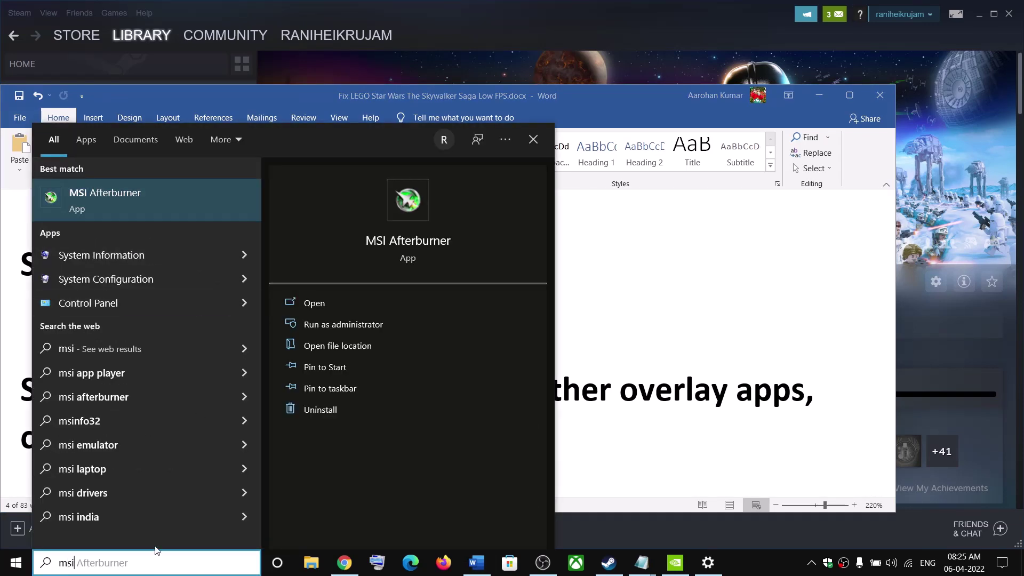
click(107, 563)
text(riva)
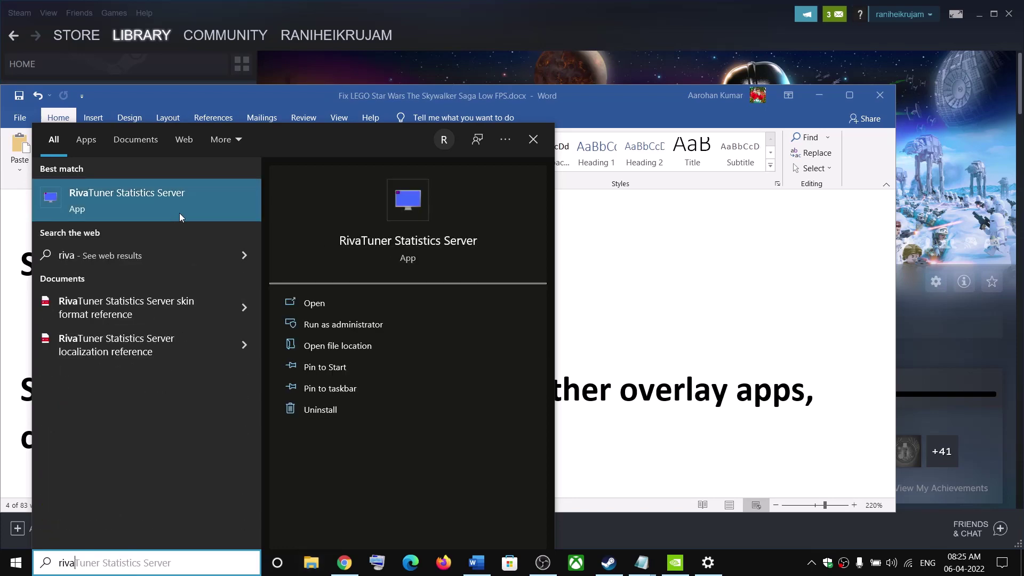
click(674, 369)
Step: Highlight the rest of the Step 6 text, then minimize the guide to show Steam
click(271, 452)
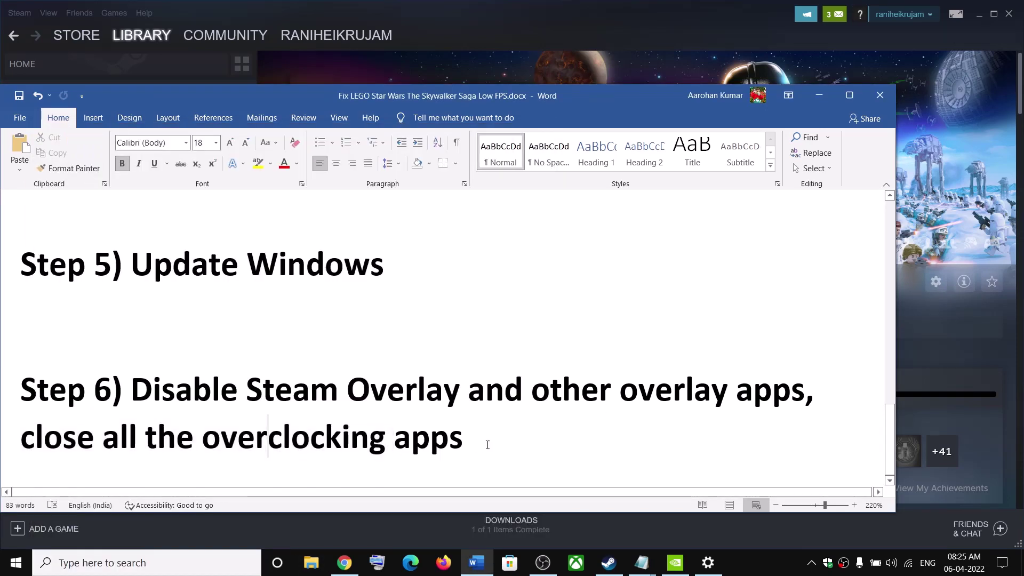
drag(480, 442, 312, 389)
scroll(869, 258, up, 10)
click(812, 100)
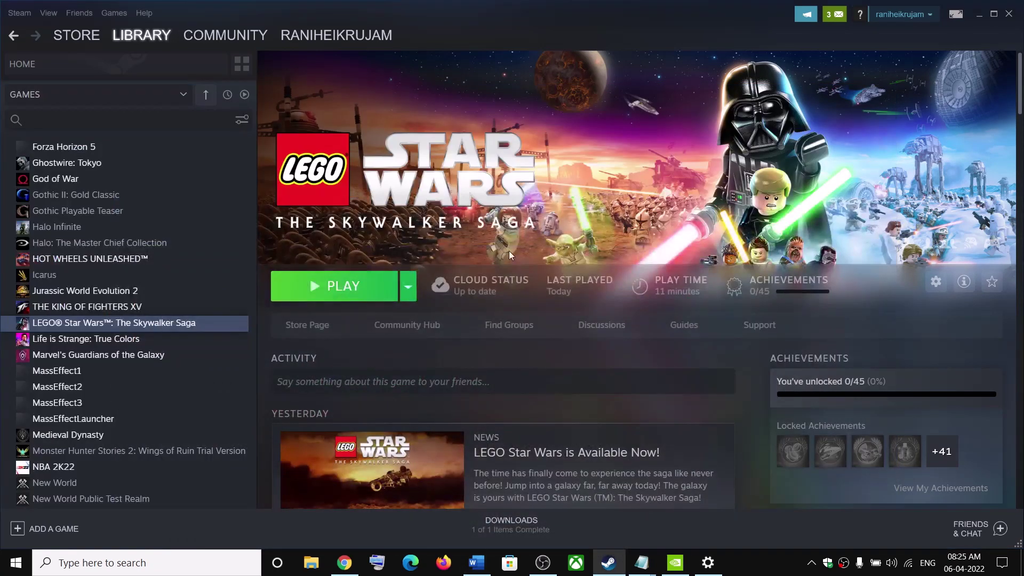